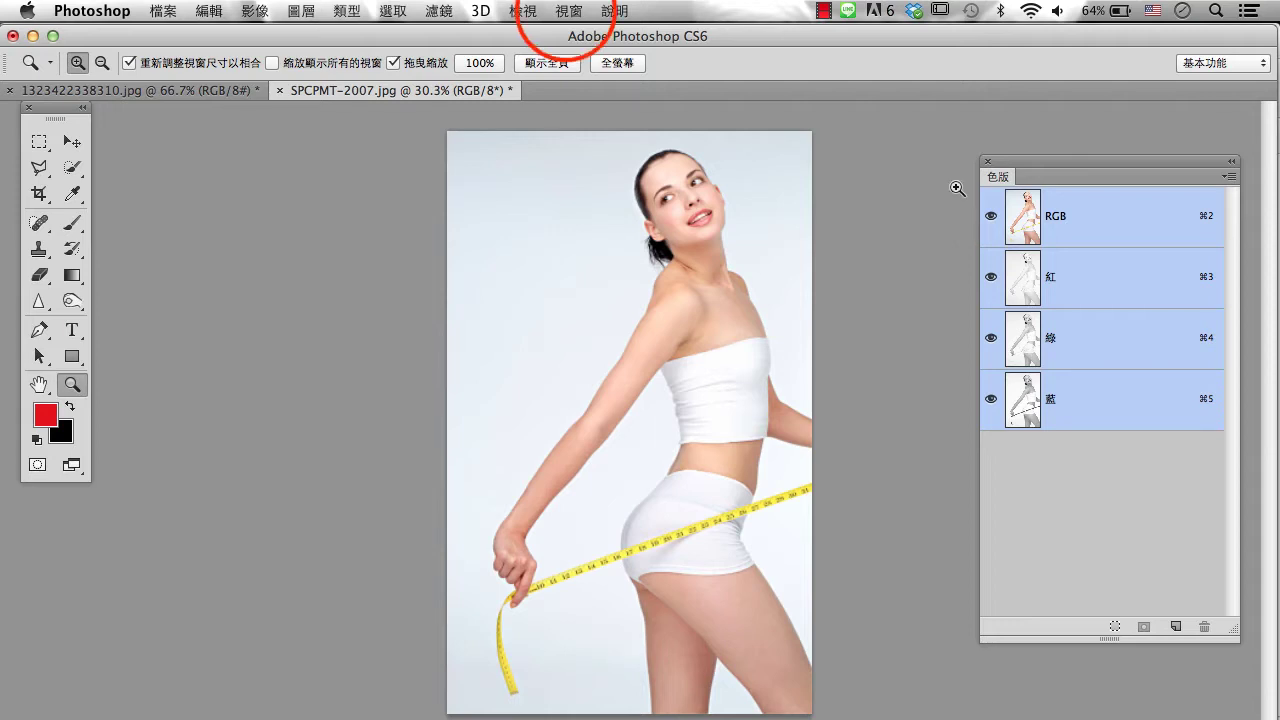
Step: Select the white tube top with Quick Selection and save it as channel Alpha 1
click(569, 11)
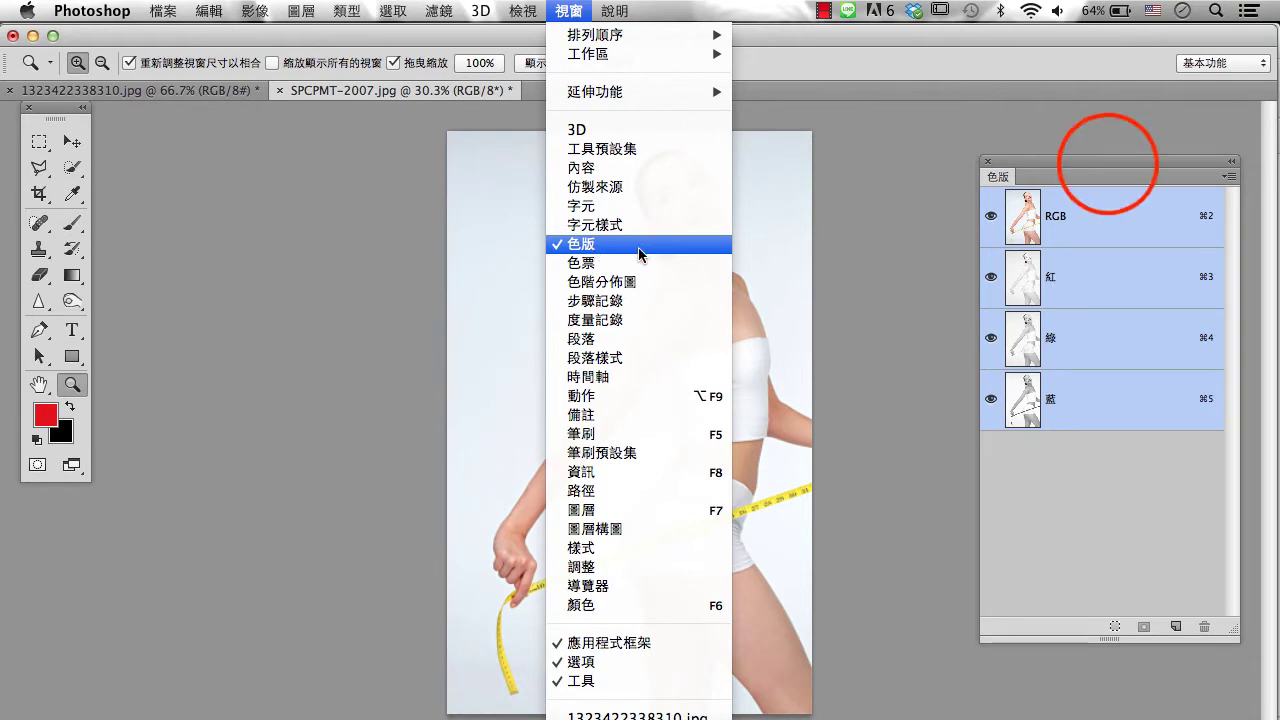
click(1105, 161)
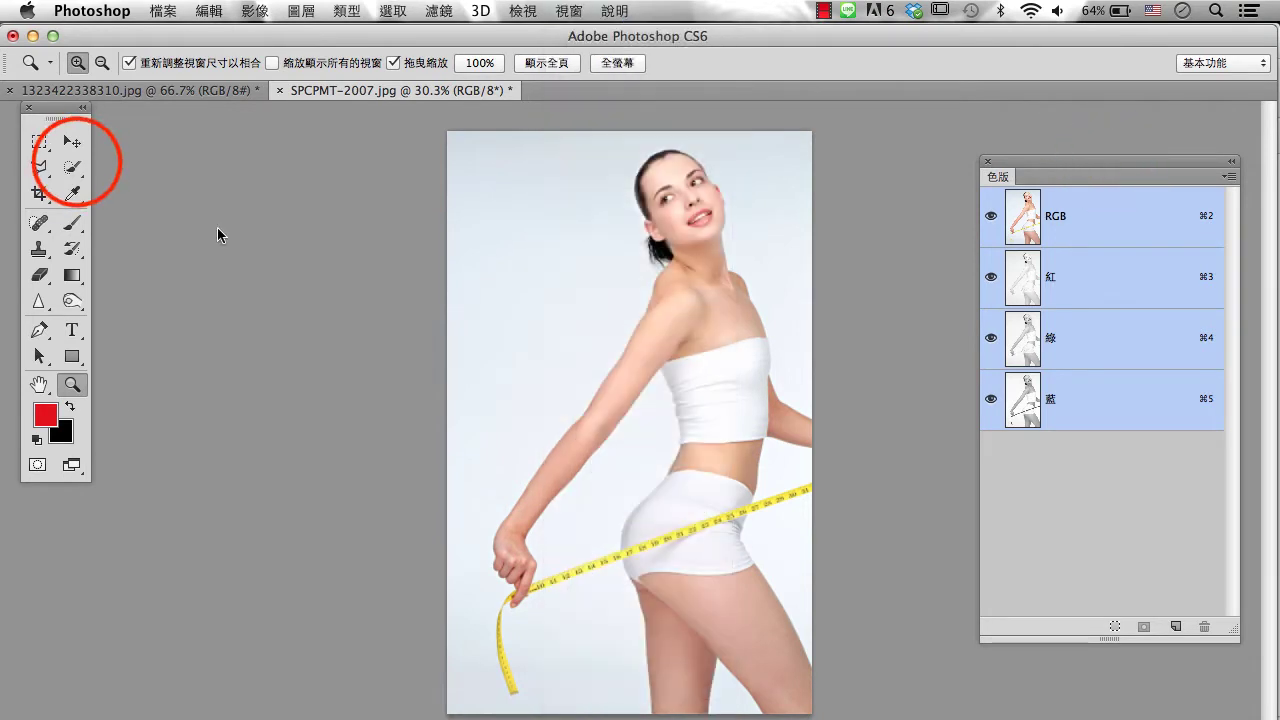
click(72, 167)
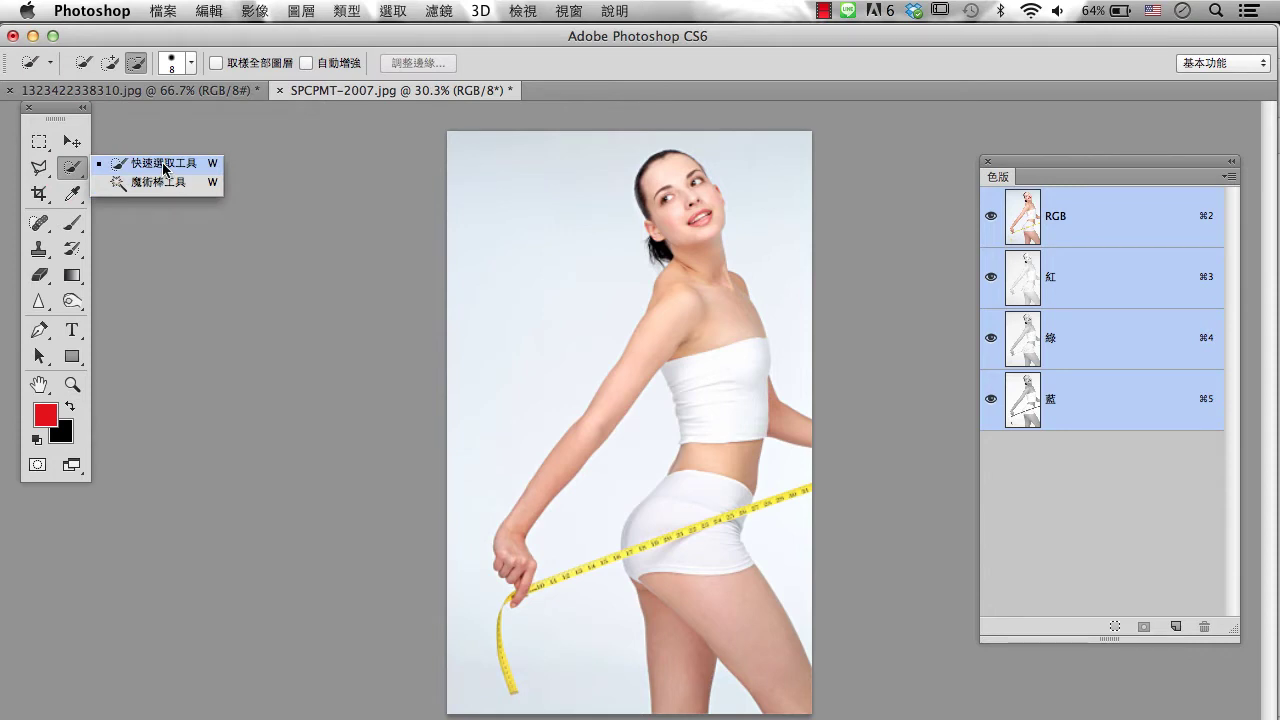
click(195, 172)
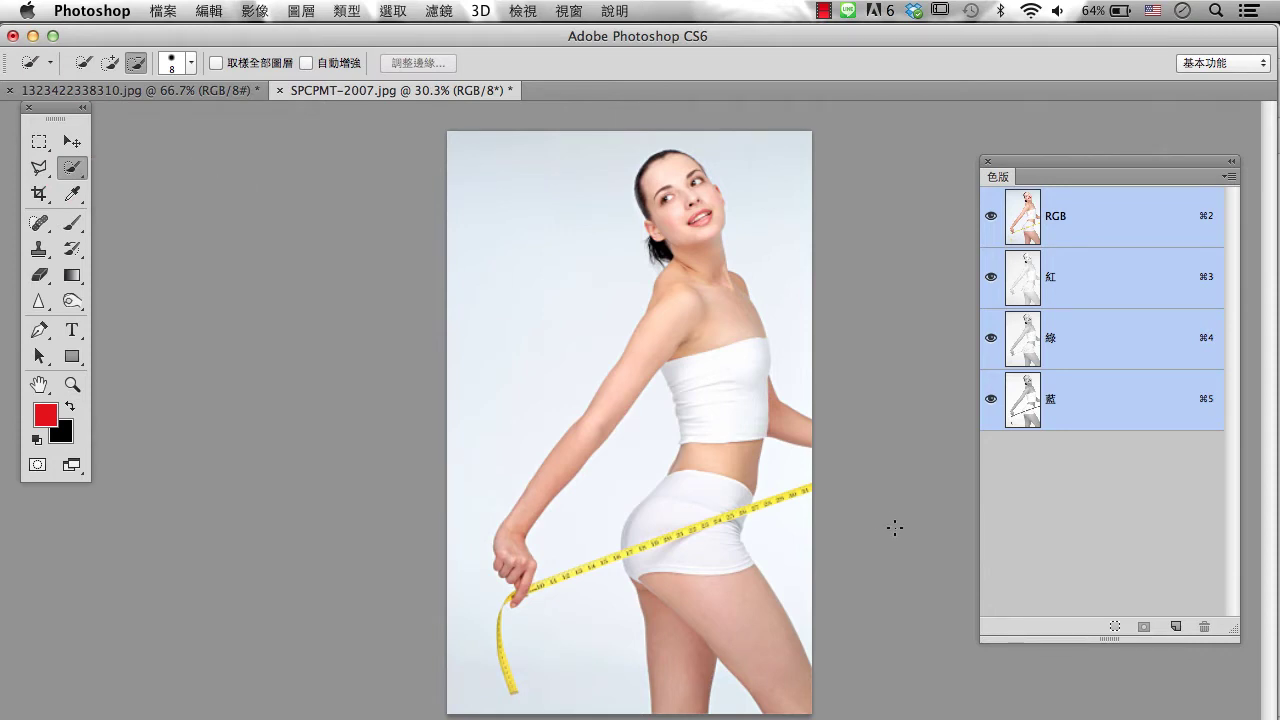
drag(737, 363, 743, 376)
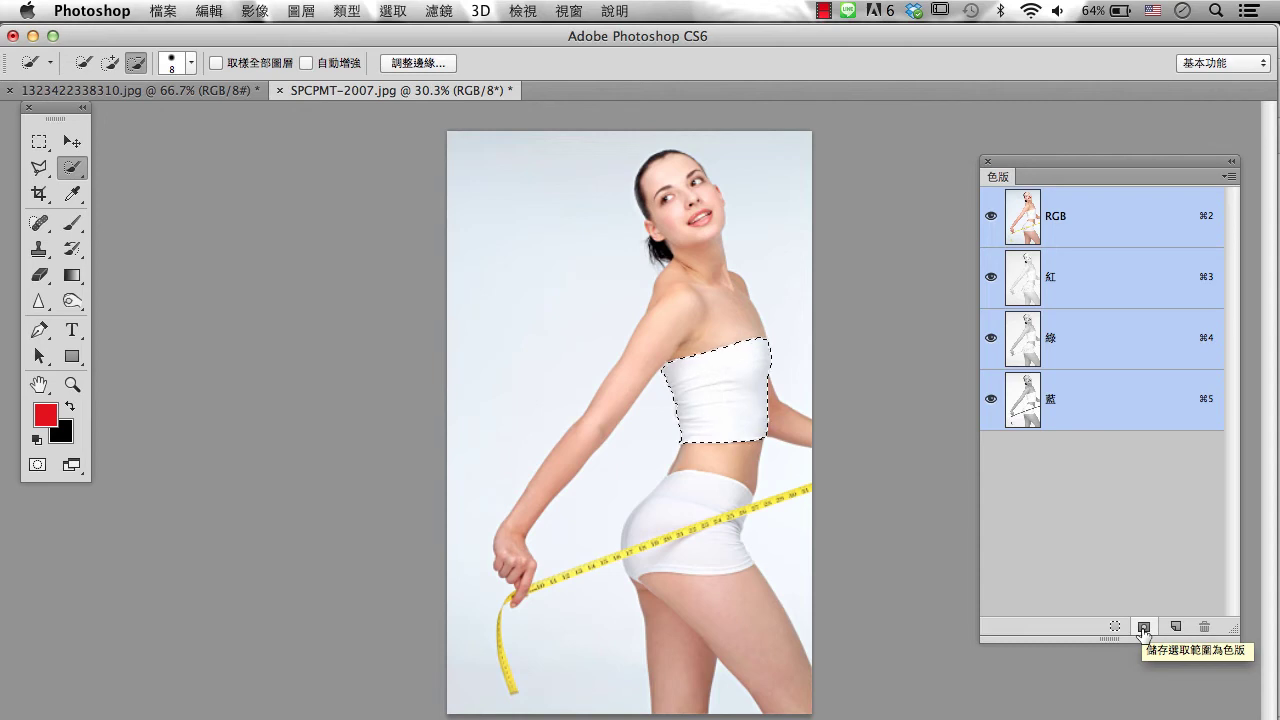
click(1143, 627)
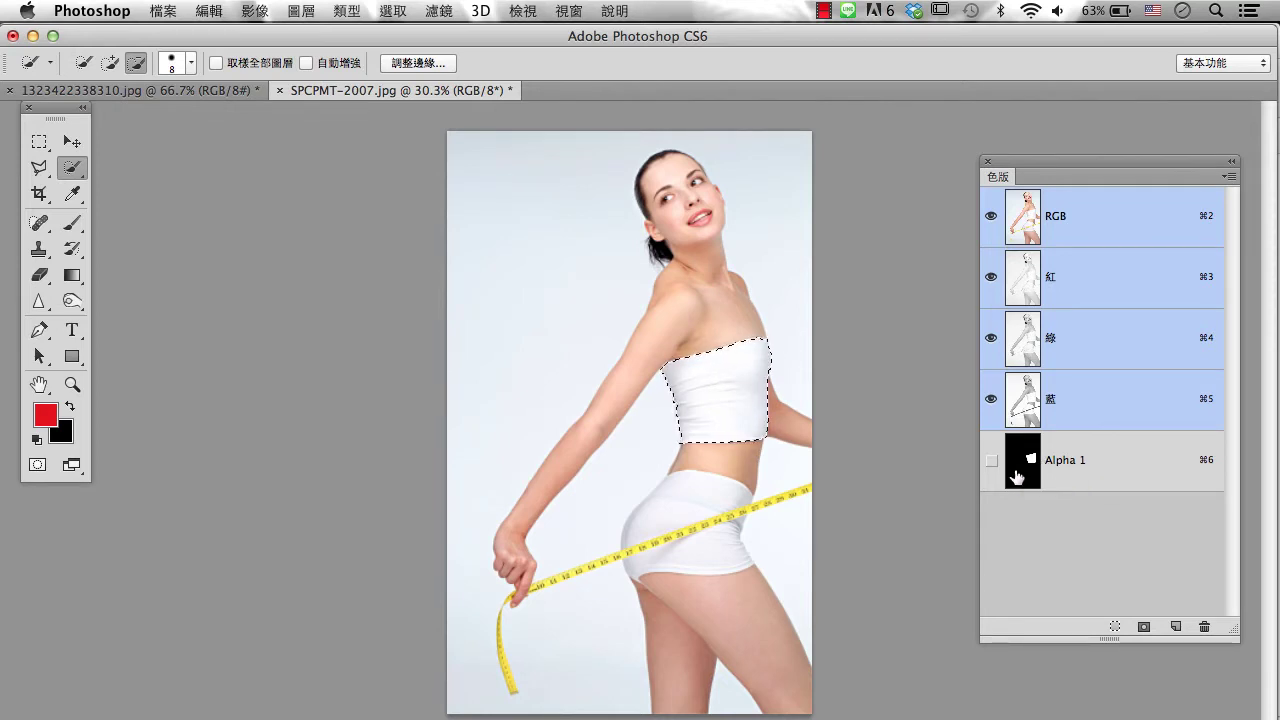
Step: Replace the Alpha 1 channel name with the Chinese name 上衣
click(1070, 465)
double_click(1072, 462)
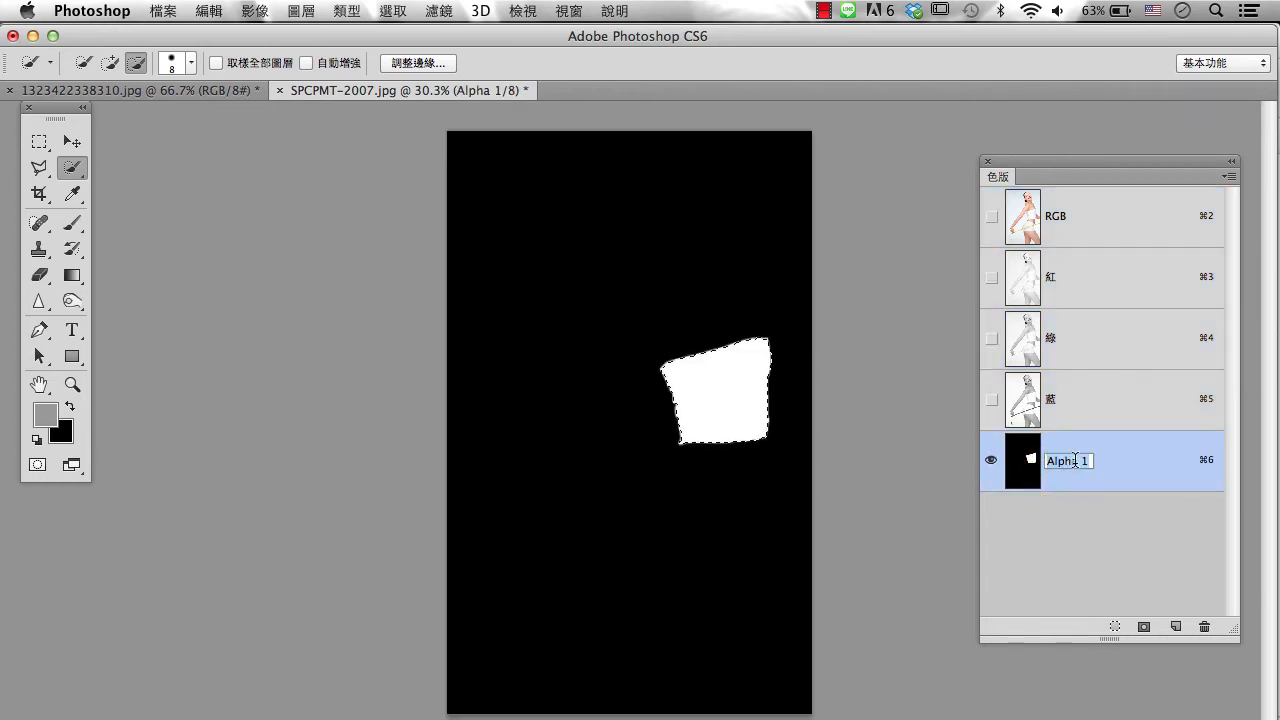
key(BackSpace)
key(ctrl+space)
text(上)
click(1127, 467)
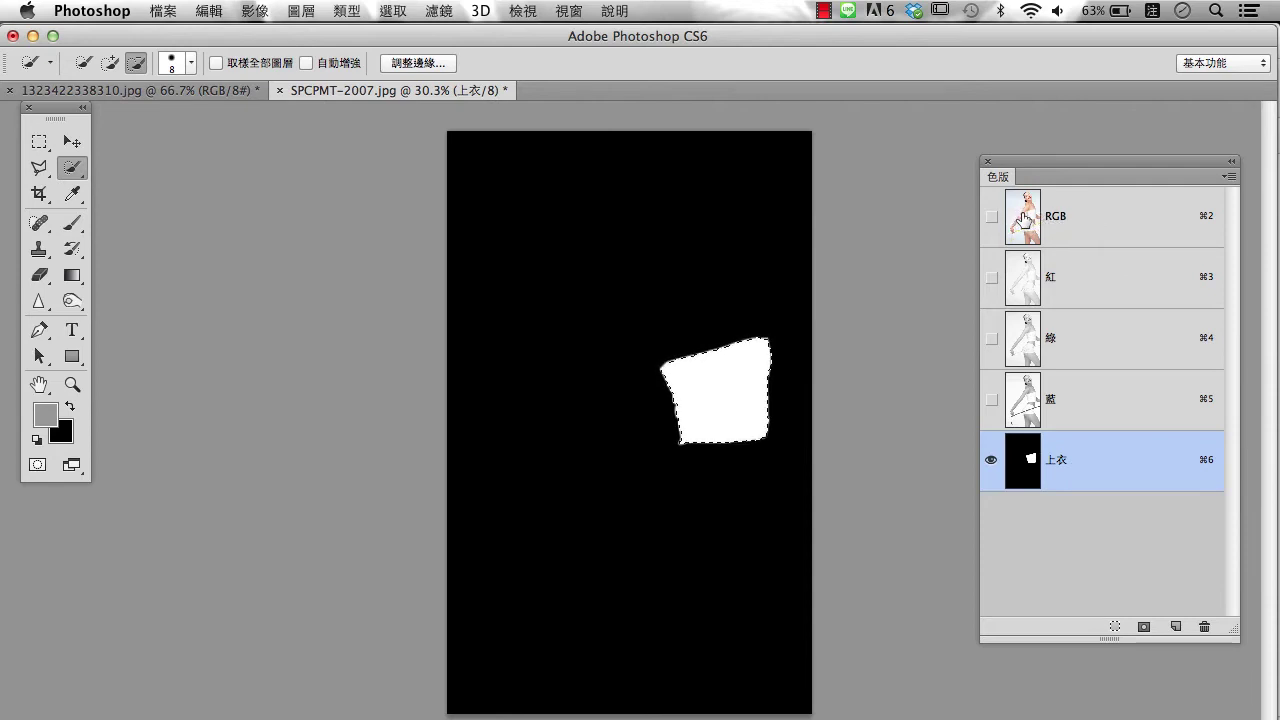
Step: Return to the RGB composite and deselect the tube top
click(1066, 224)
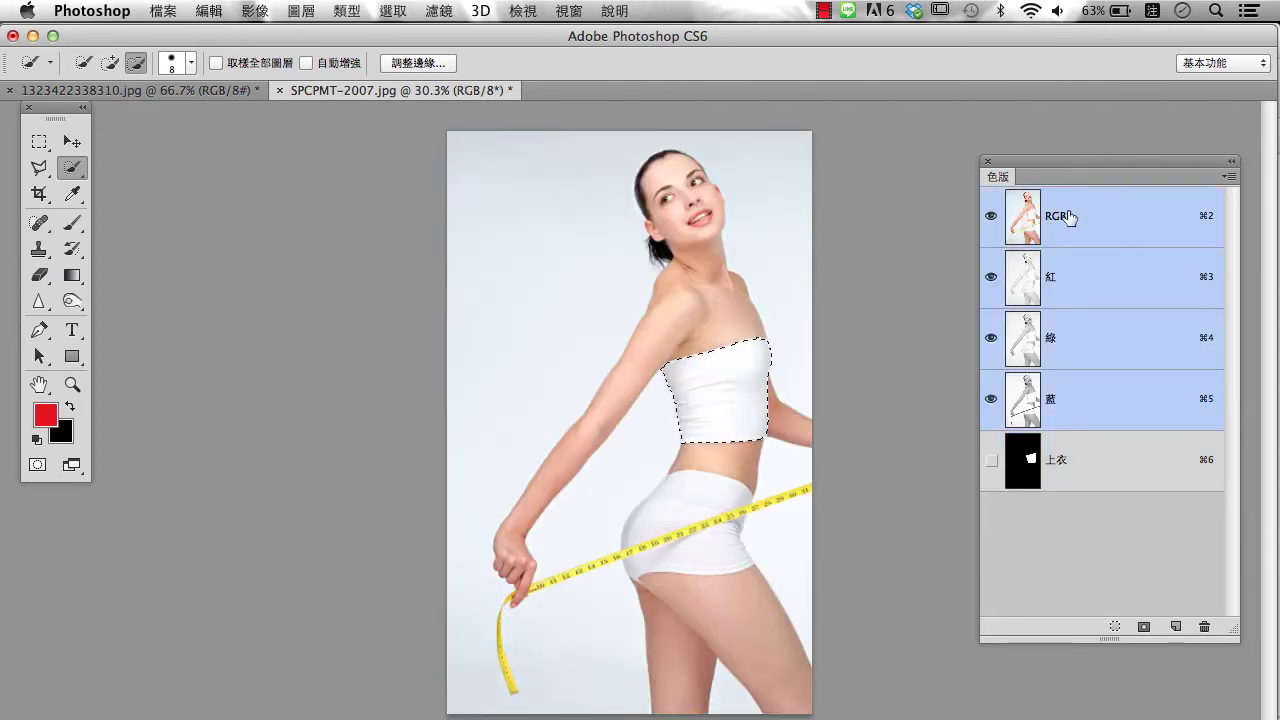
click(393, 11)
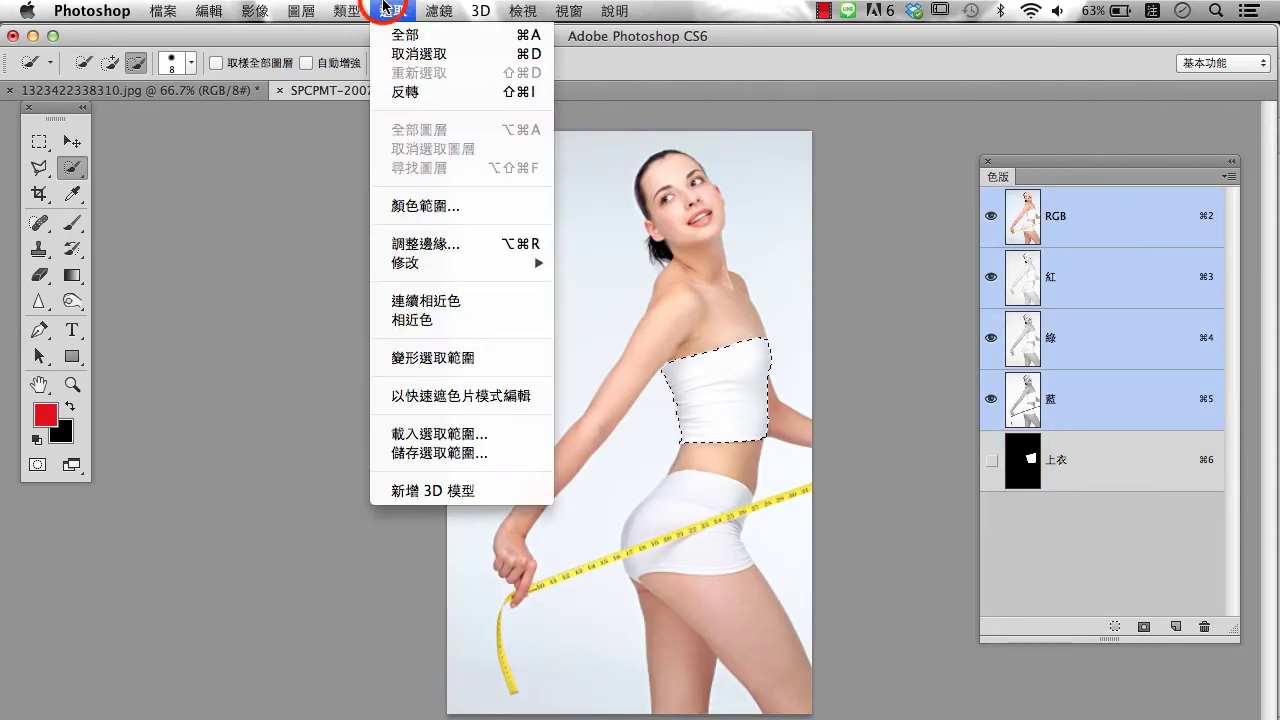
click(396, 54)
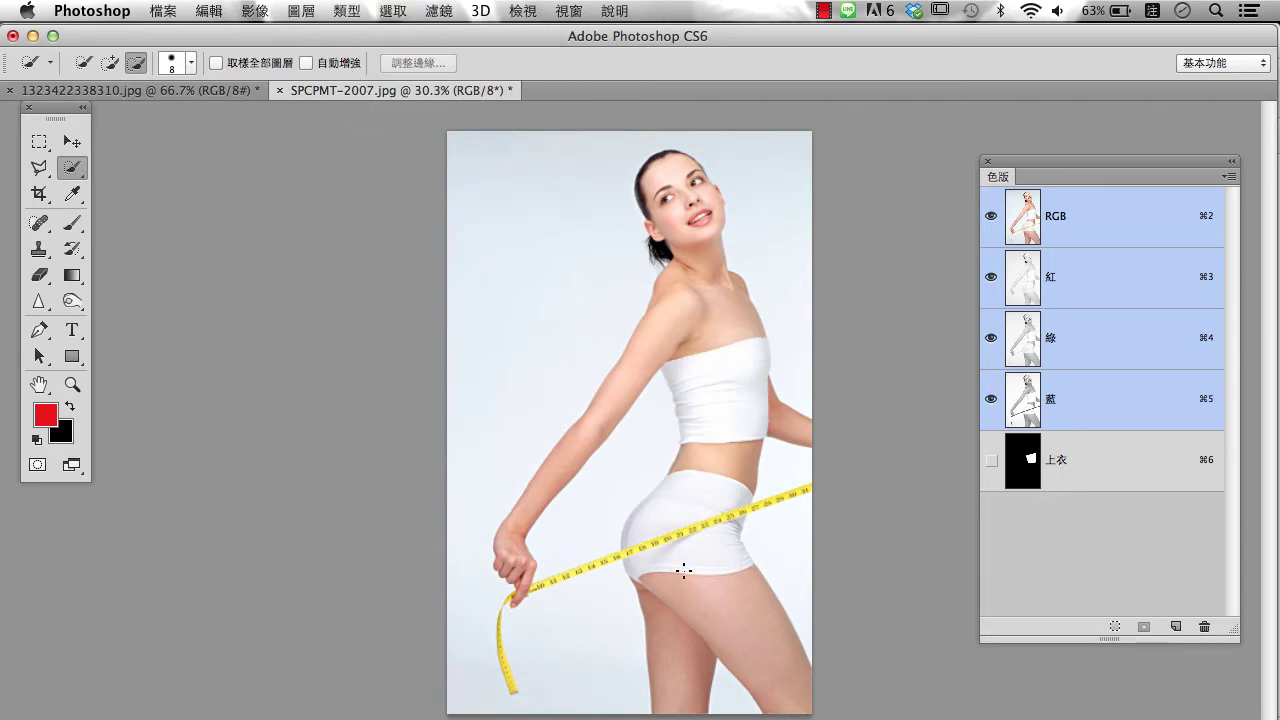
Step: Select the whole white shorts with Quick Selection in Add mode and save them as a new channel
right_click(71, 167)
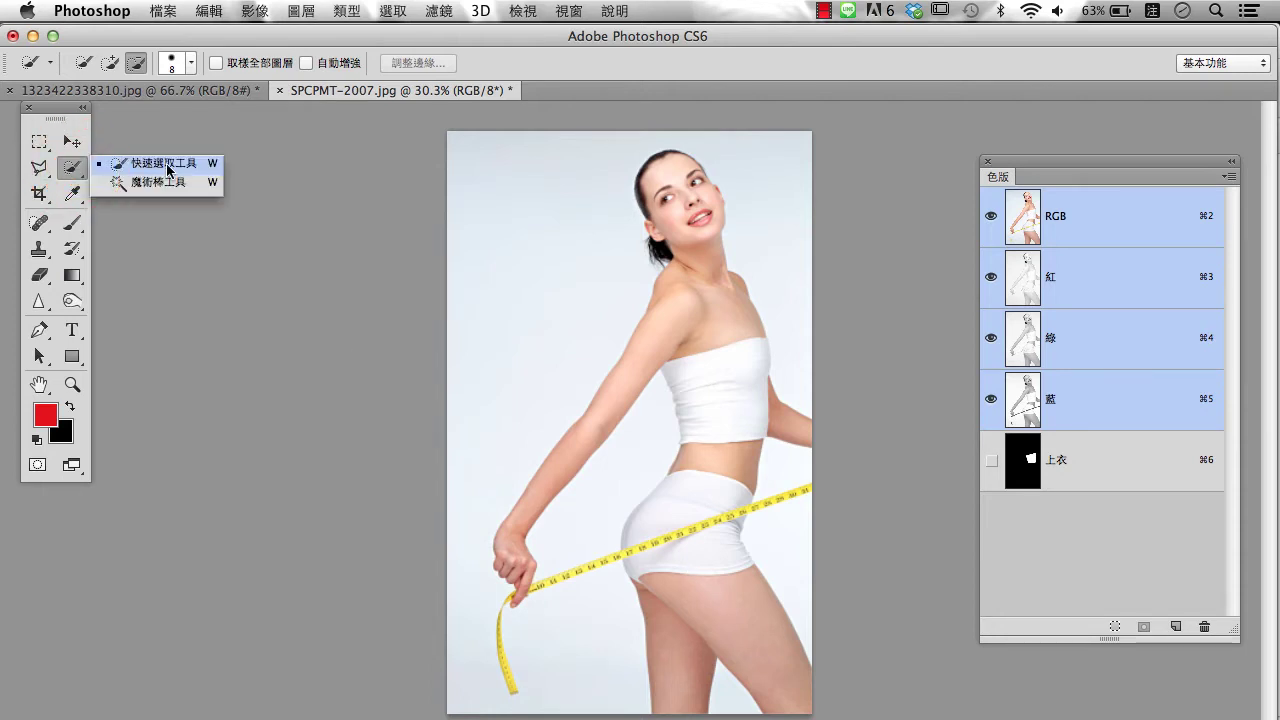
click(168, 170)
click(112, 64)
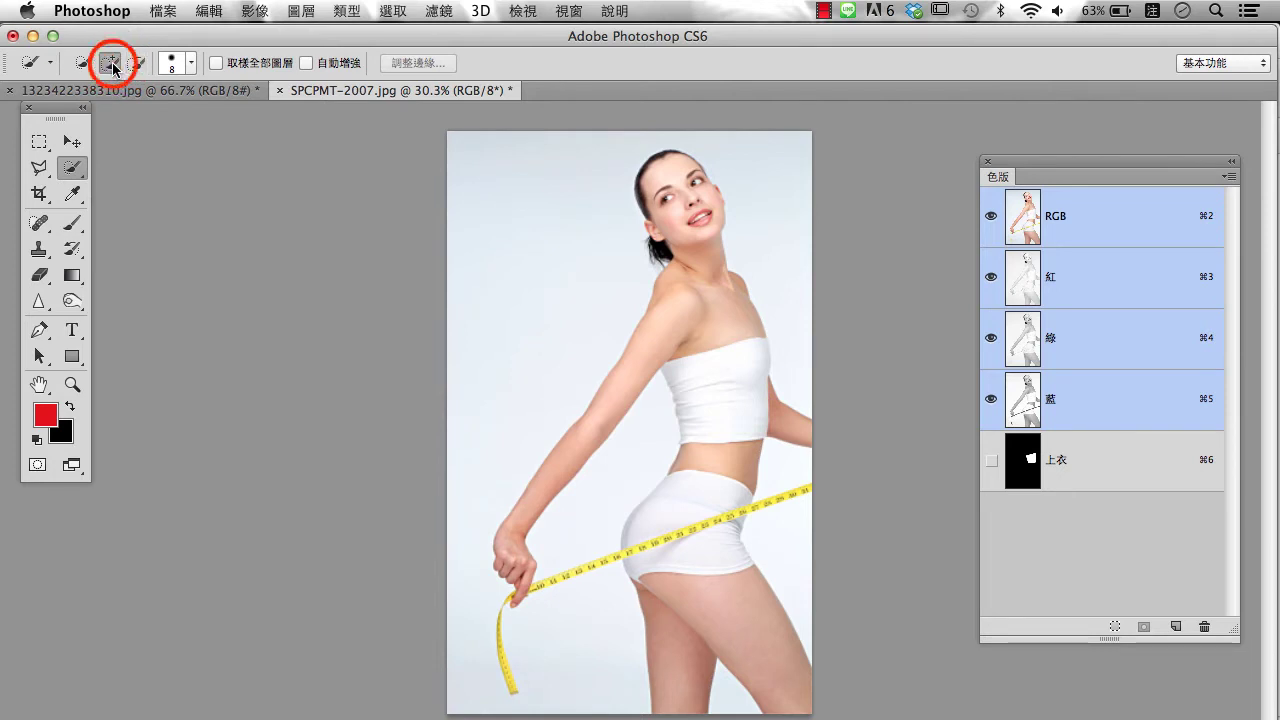
click(687, 489)
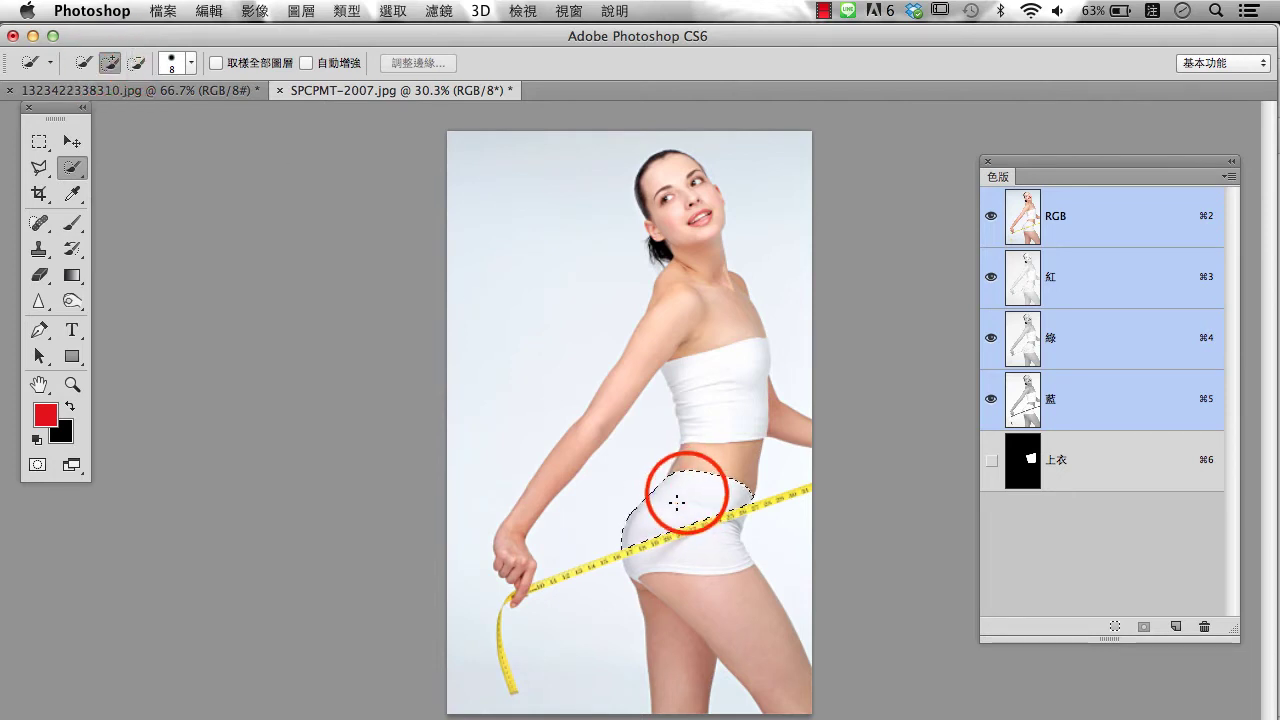
click(646, 552)
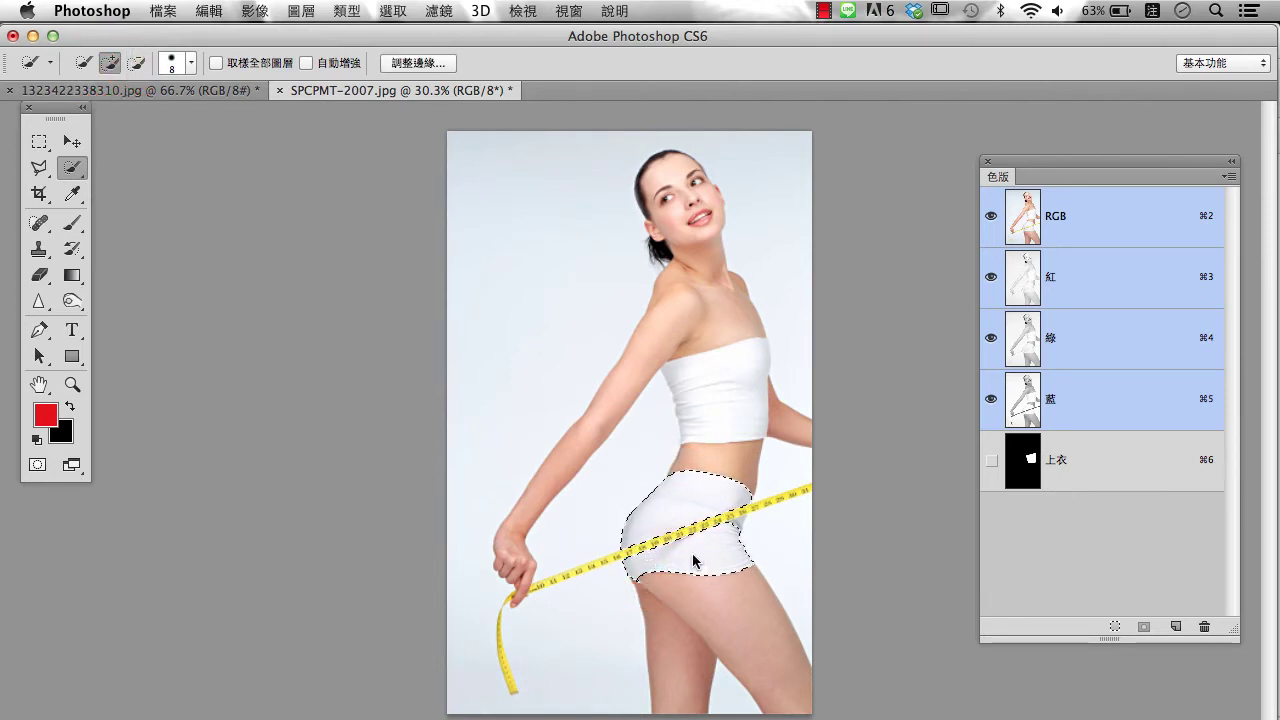
click(736, 525)
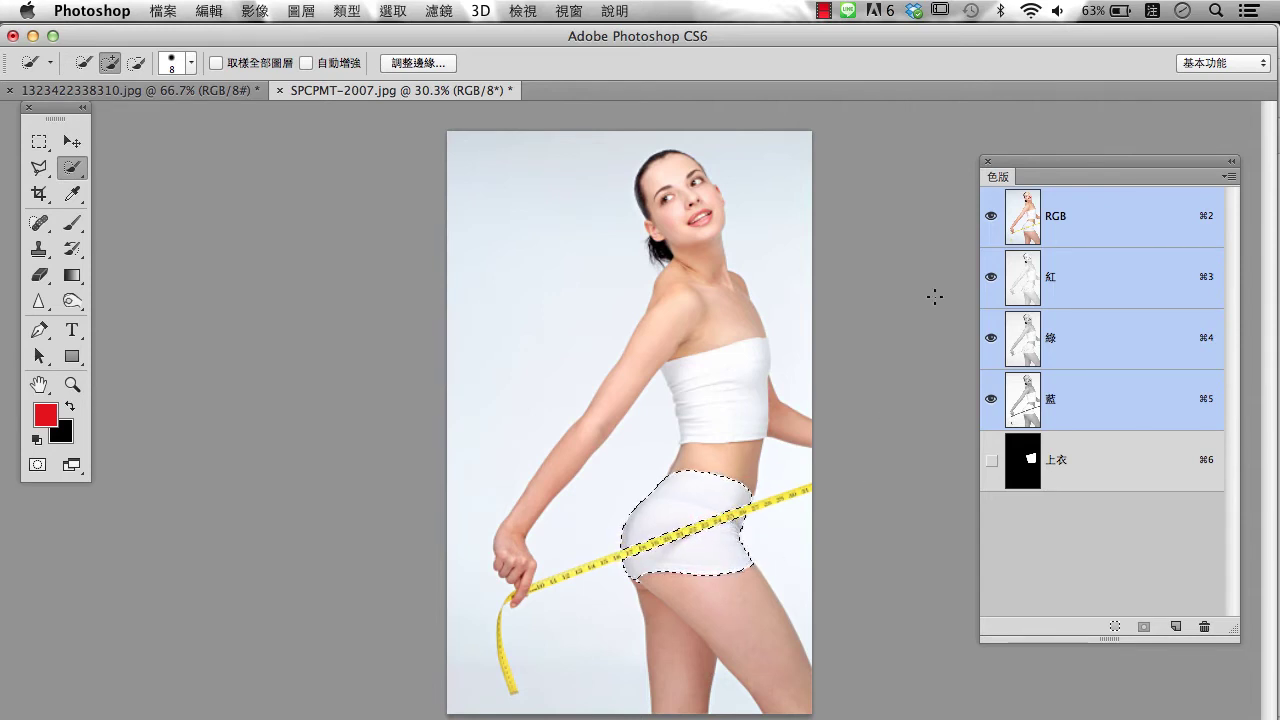
click(1143, 627)
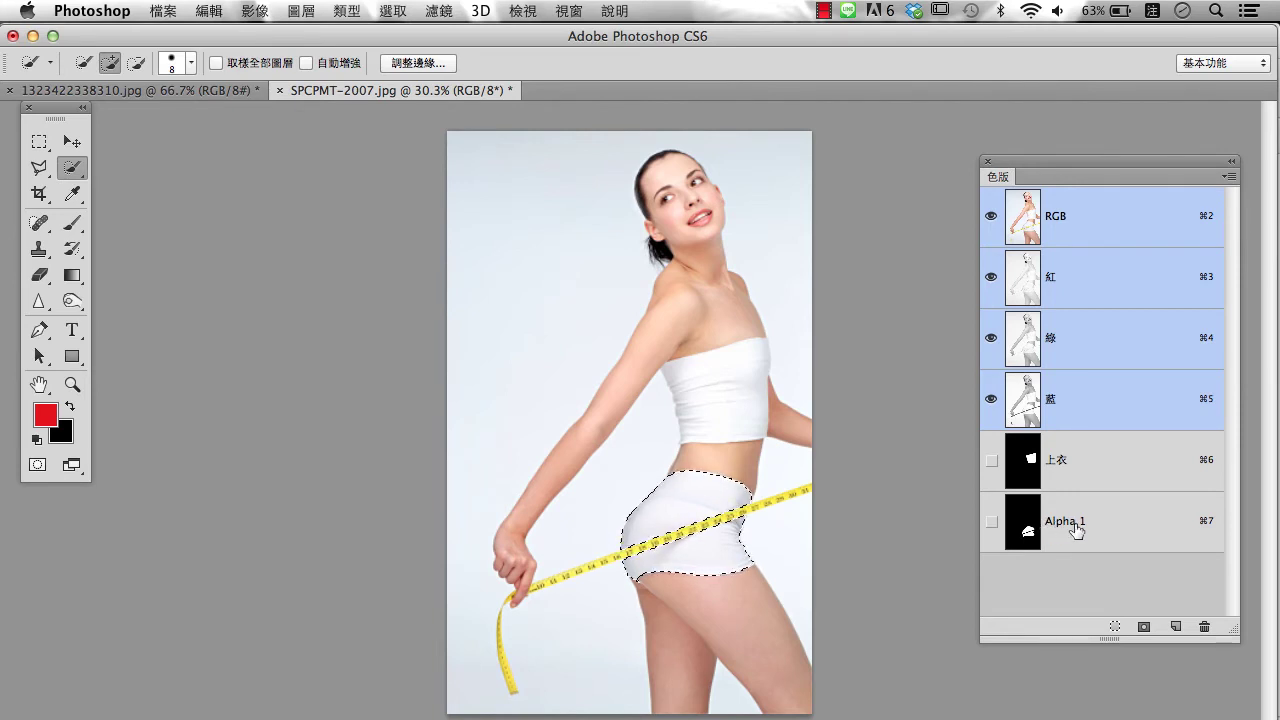
Step: Name the new shorts channel 褲子 and switch back to the RGB composite
double_click(1075, 528)
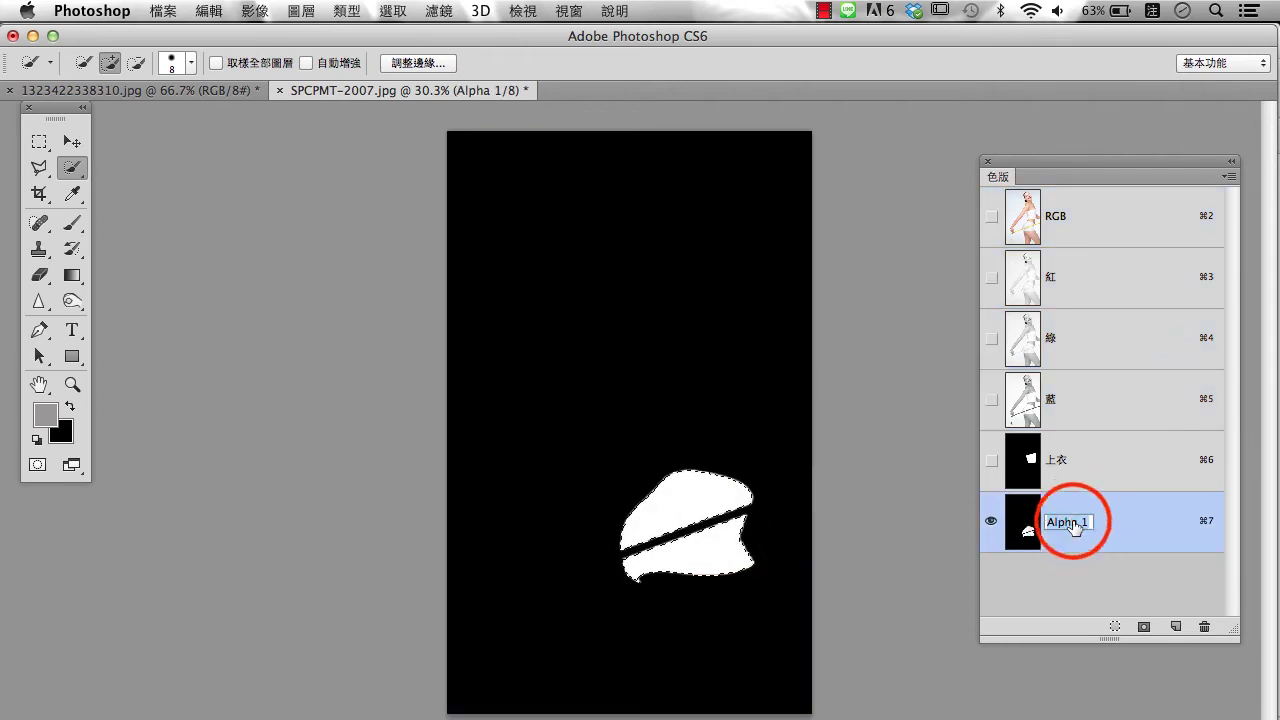
text(褲子)
key(Return)
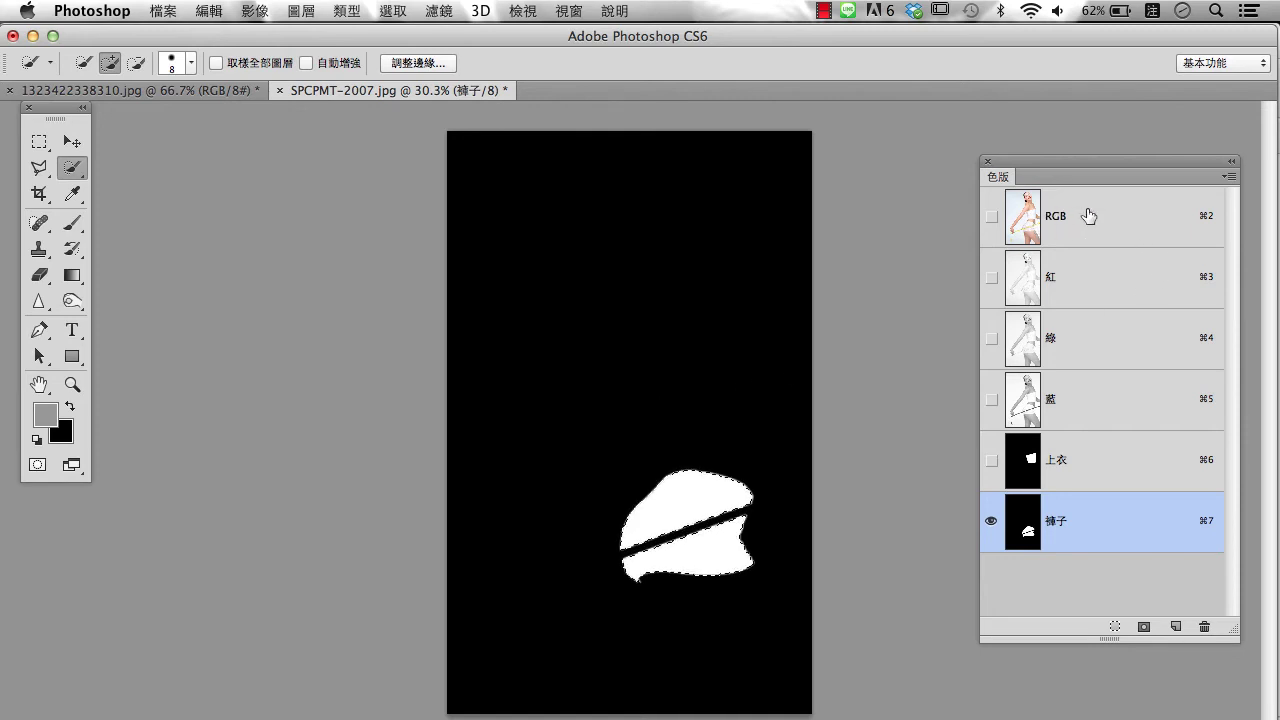
click(1062, 217)
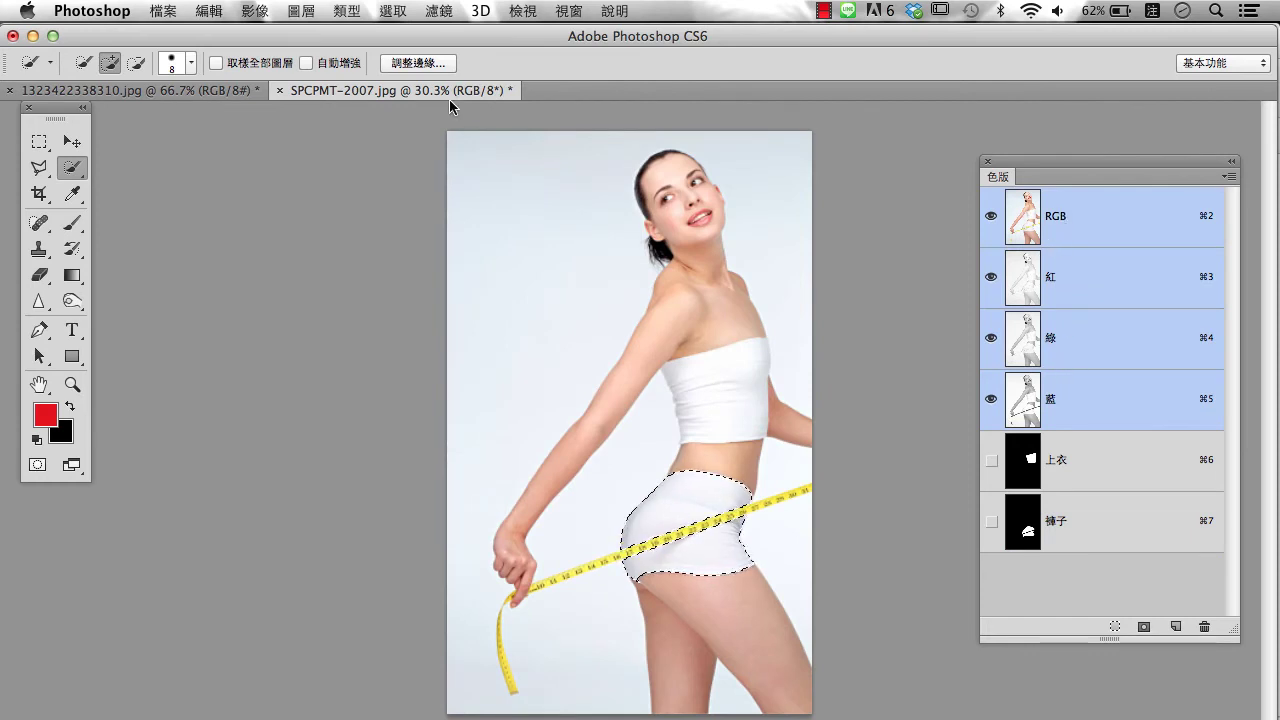
Step: Deselect the shorts and load the 上衣 channel as a selection on the colour photo
click(393, 11)
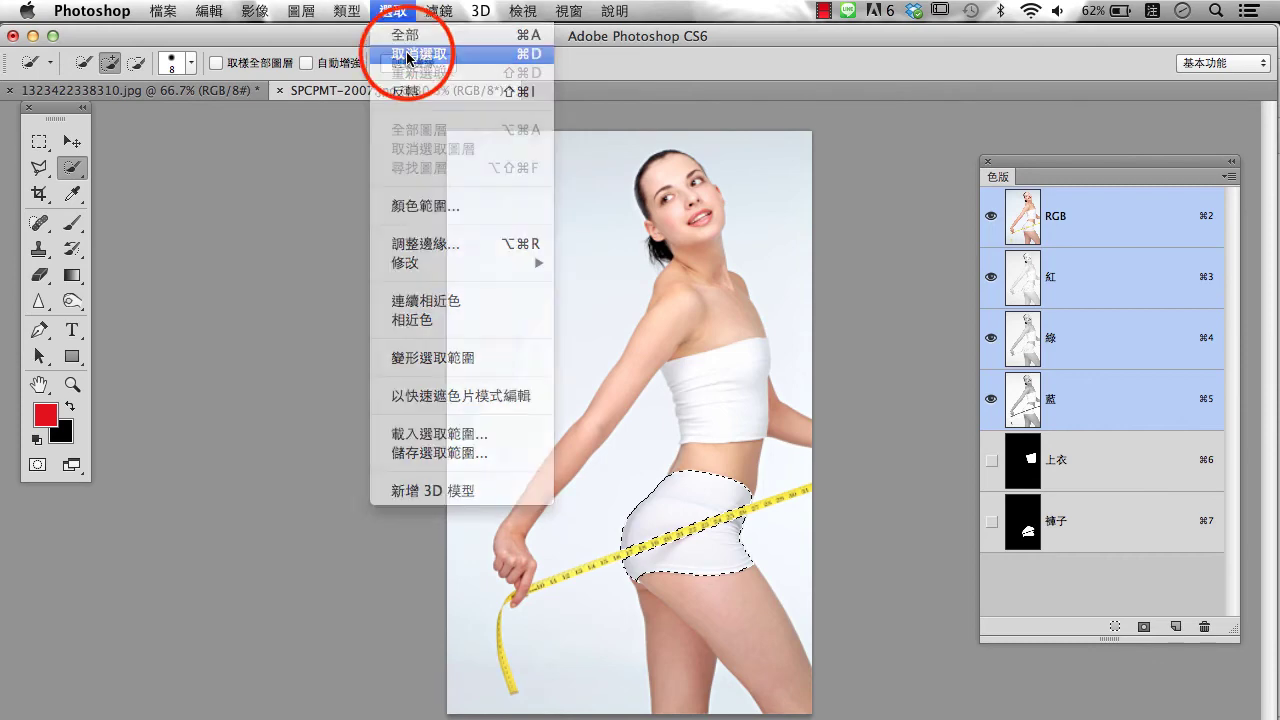
click(406, 55)
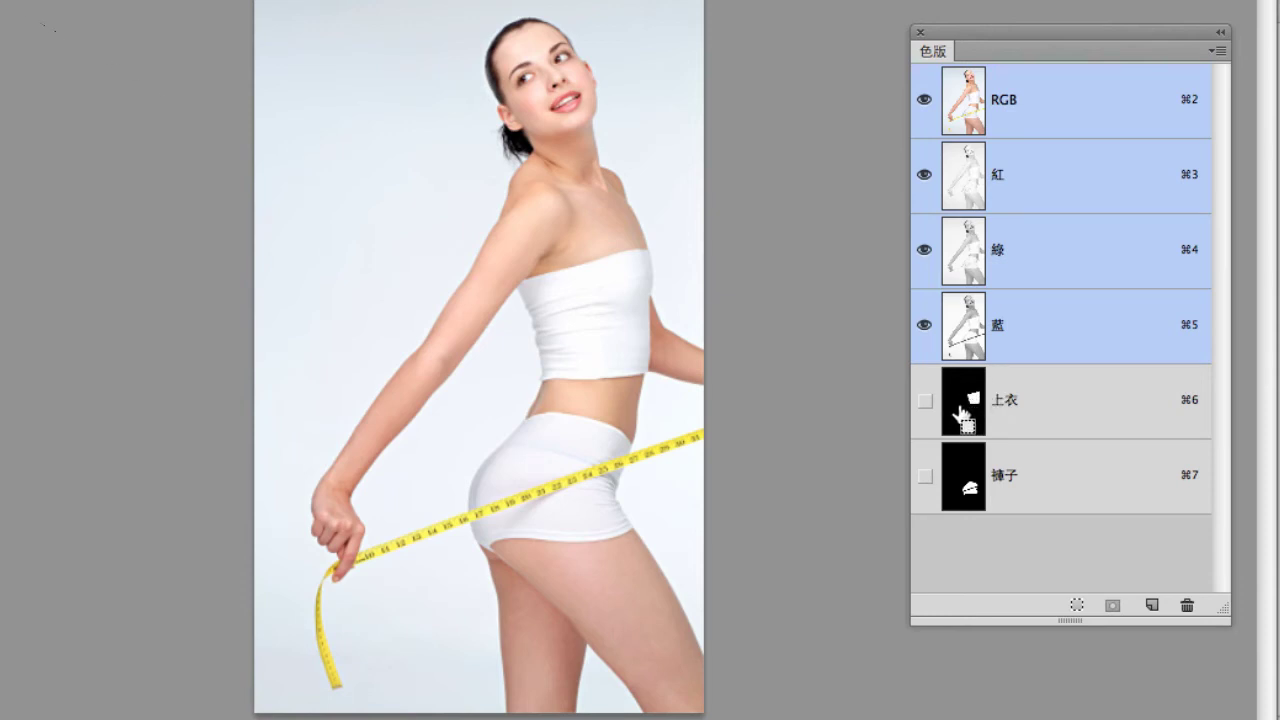
ctrl+click(964, 404)
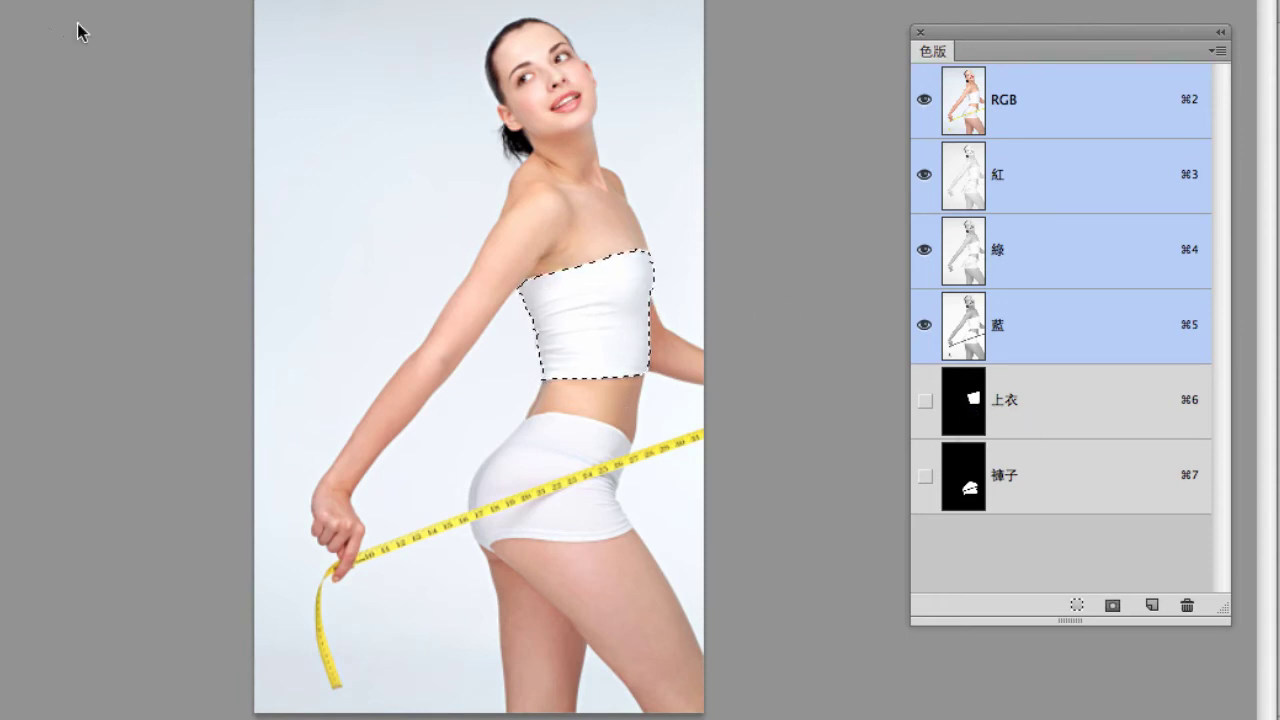
click(255, 11)
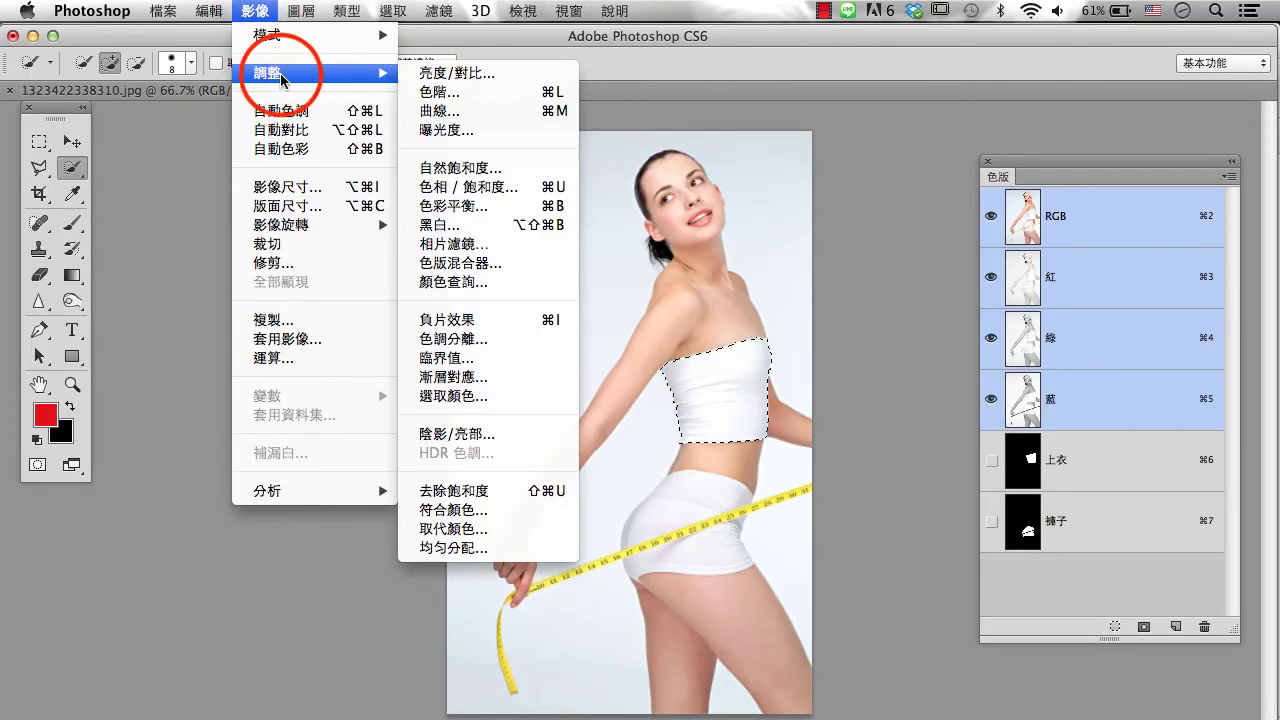
mouse_move(300, 73)
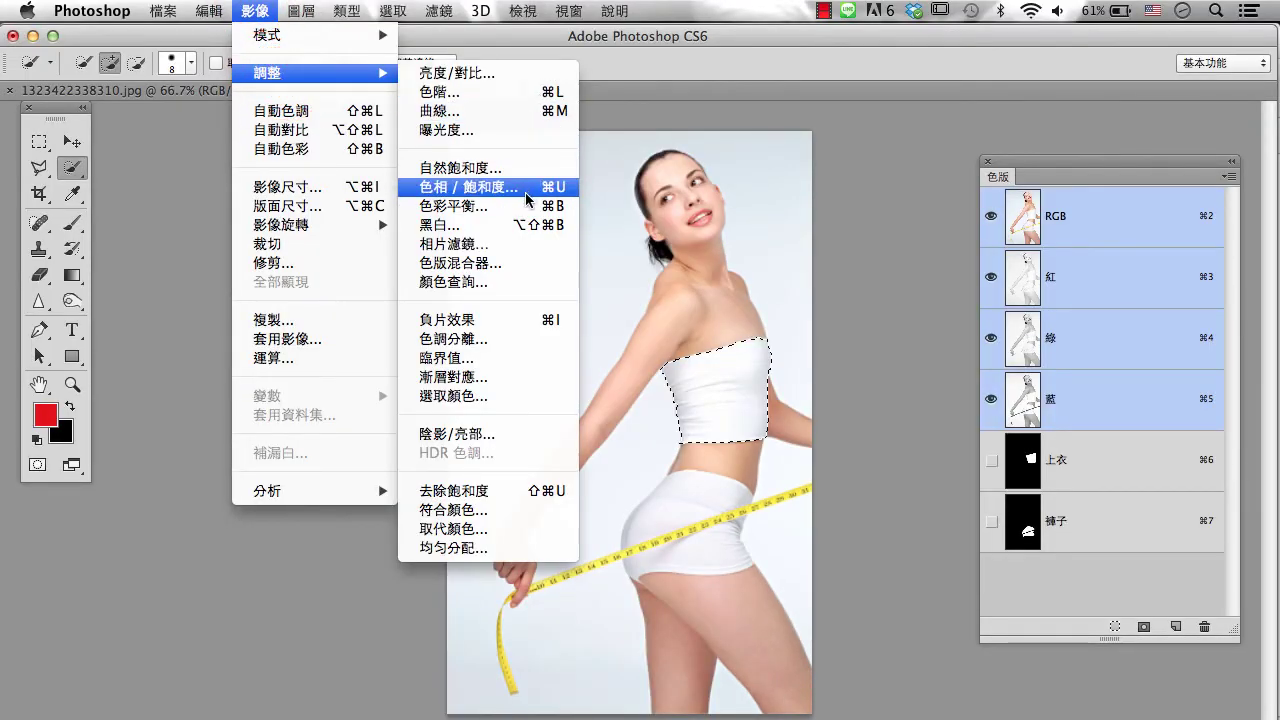
Step: Colorize the selected tube top green with Hue/Saturation, then deselect
click(527, 192)
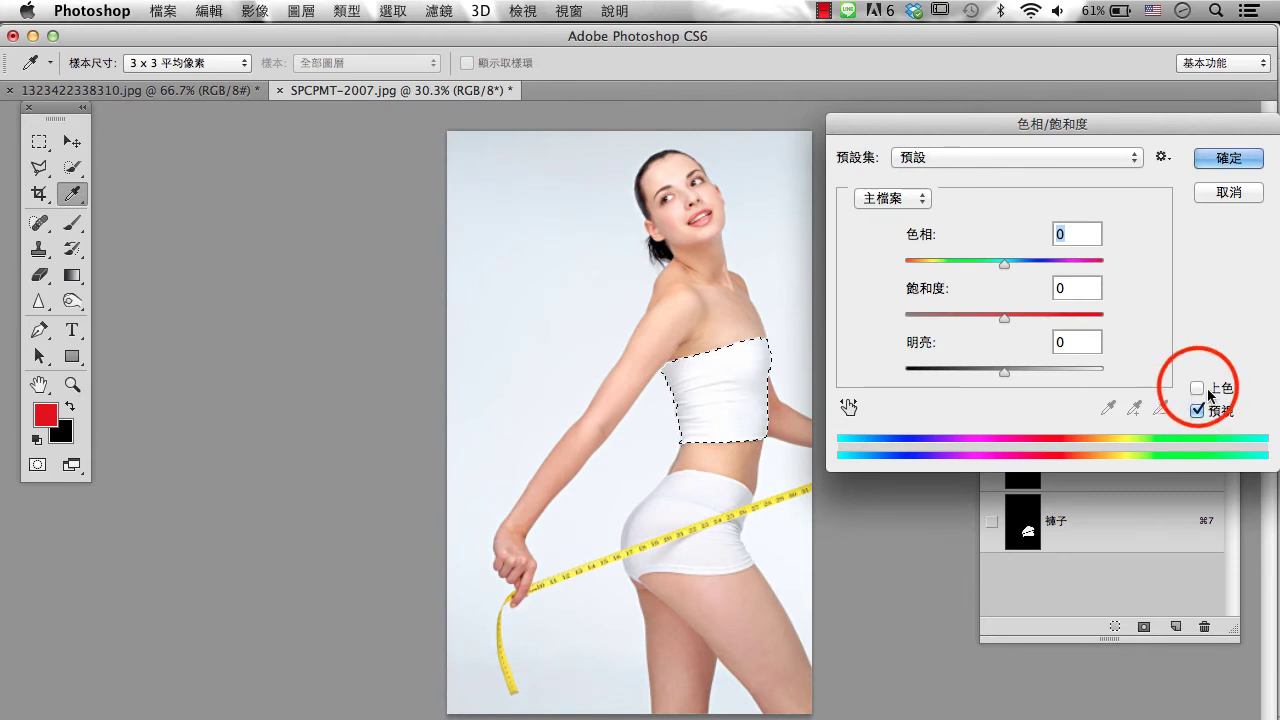
click(1197, 388)
mouse_move(1012, 318)
mouse_down()
mouse_move(1047, 318)
mouse_move(1036, 320)
mouse_up()
drag(1004, 368, 970, 375)
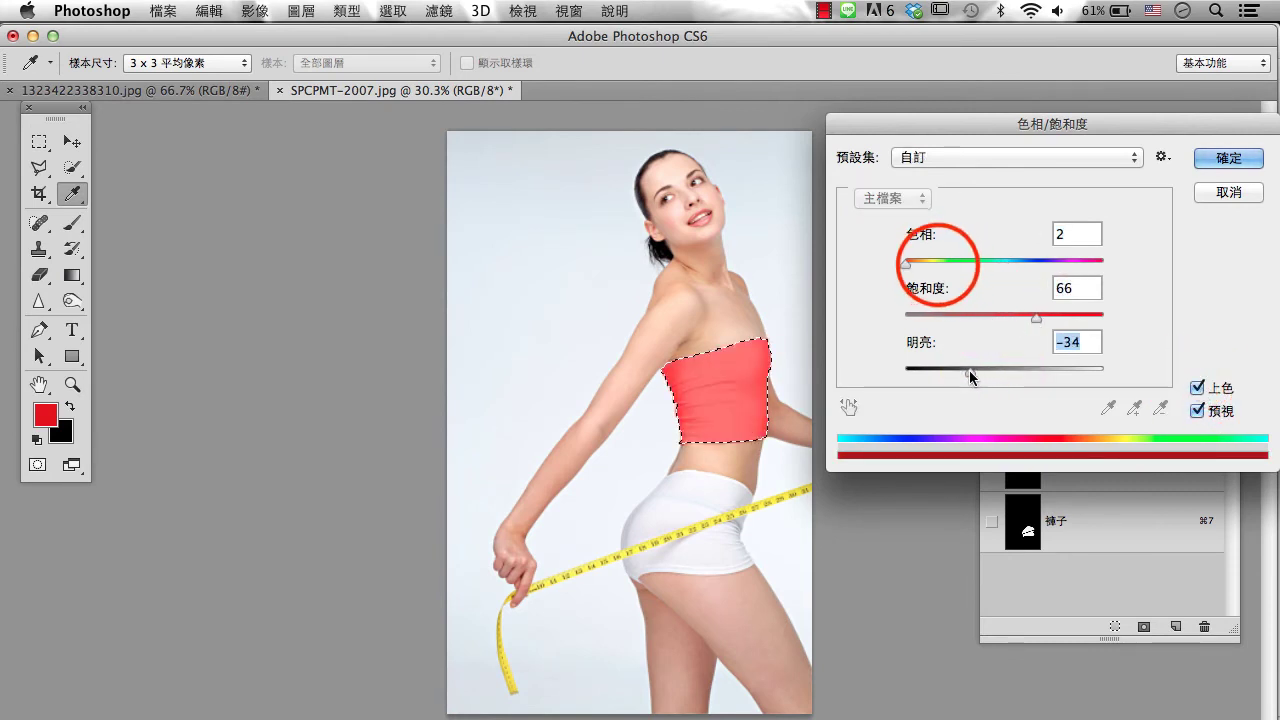
drag(906, 263, 947, 263)
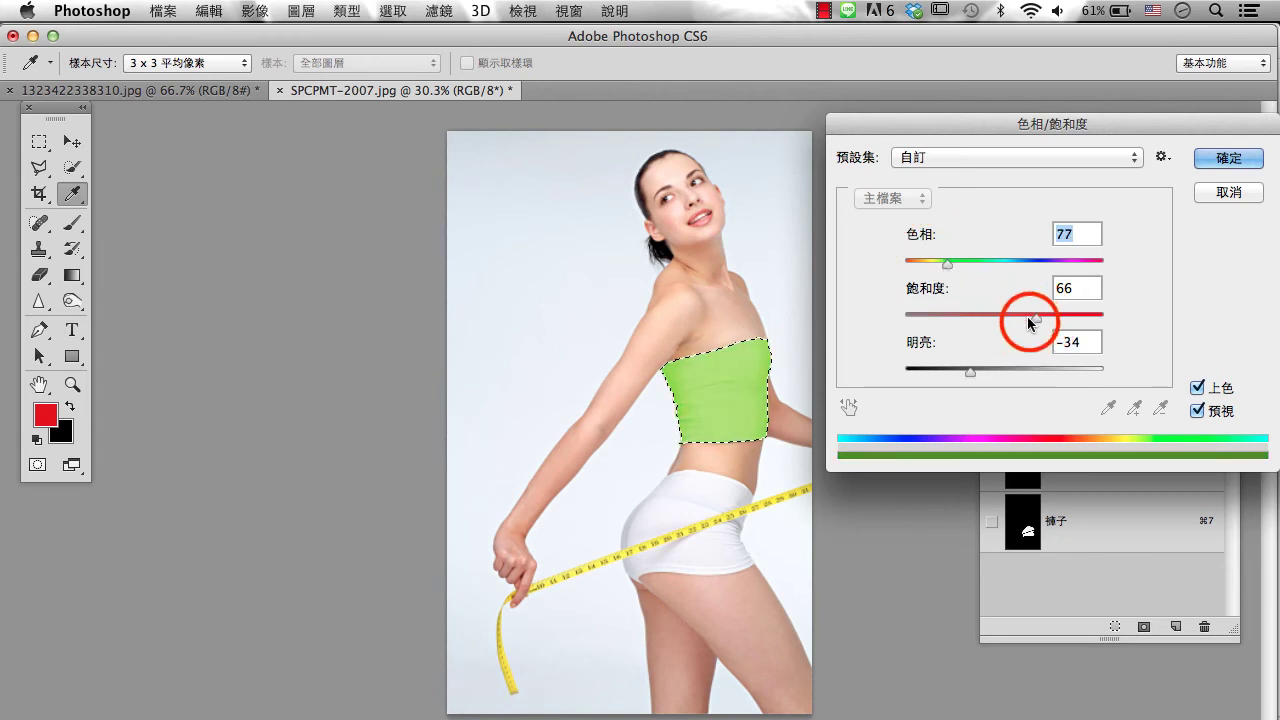
drag(1031, 323, 1024, 328)
mouse_move(976, 370)
mouse_down()
mouse_move(988, 388)
mouse_move(967, 380)
mouse_up()
click(1218, 160)
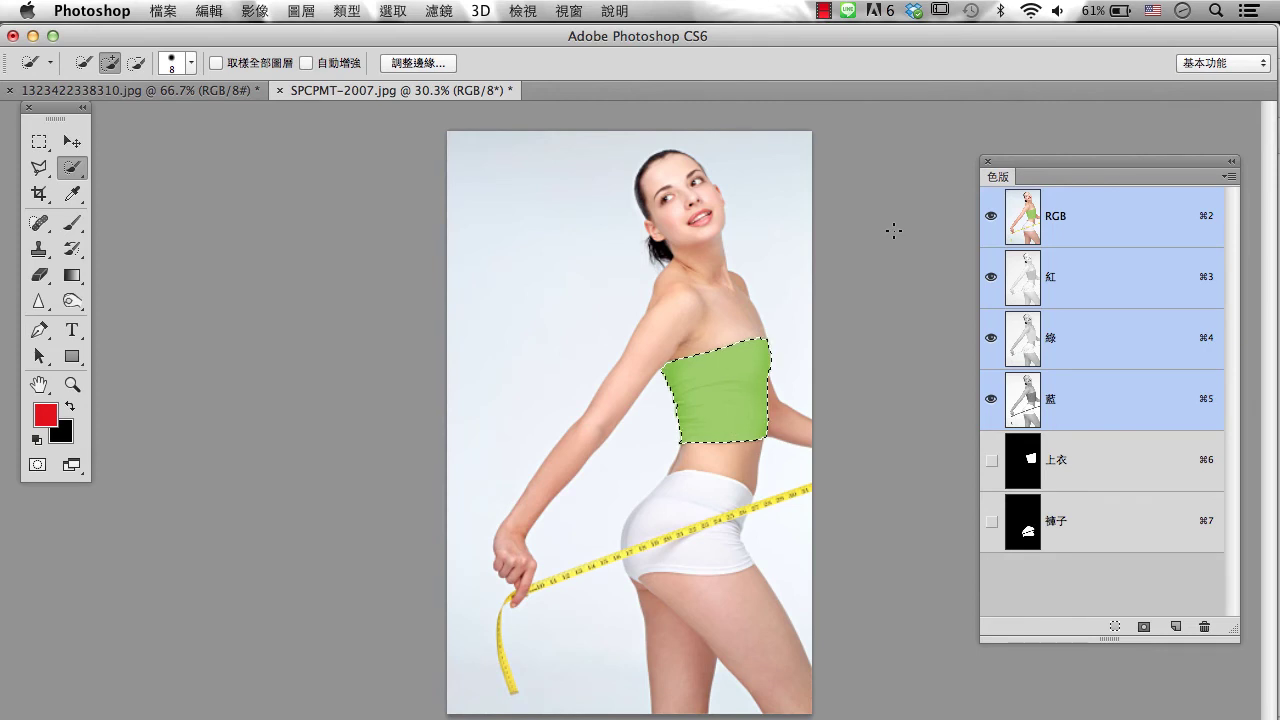
key(ctrl+d)
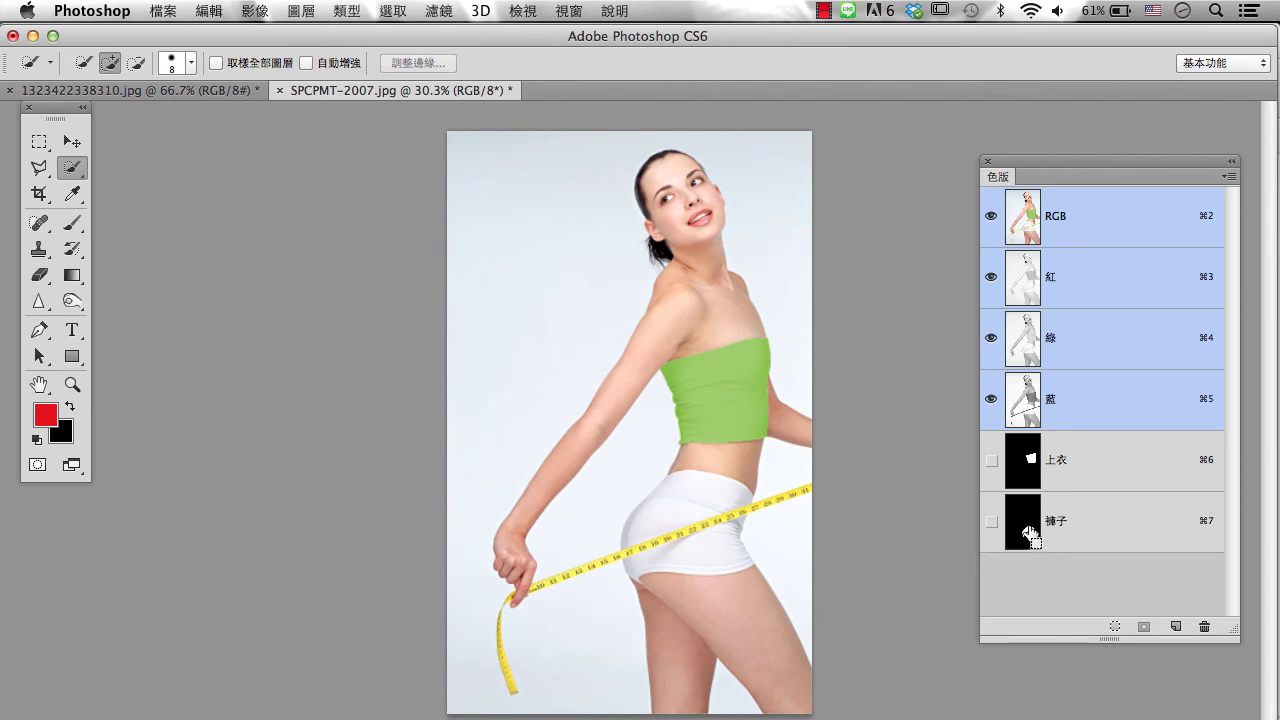
Step: Load the 褲子 channel and colorize the shorts lavender purple with Hue/Saturation, then deselect
drag(1032, 538, 1040, 522)
super+click(1022, 526)
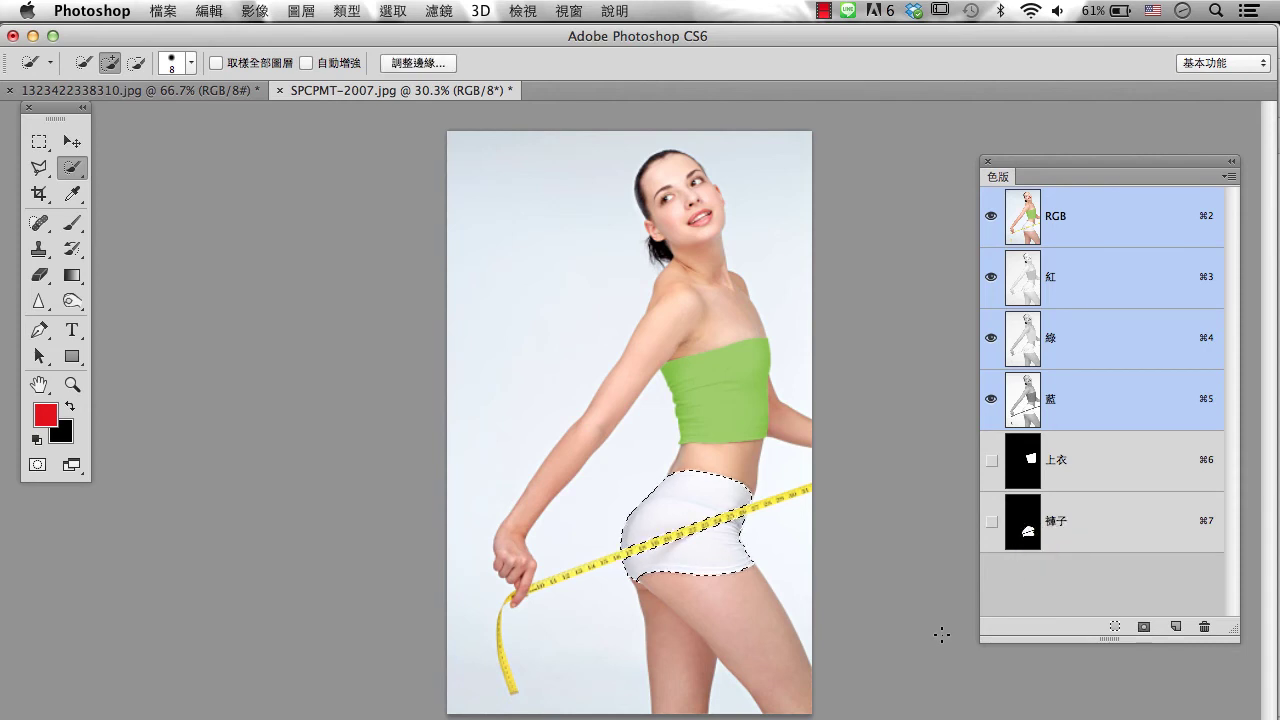
click(250, 13)
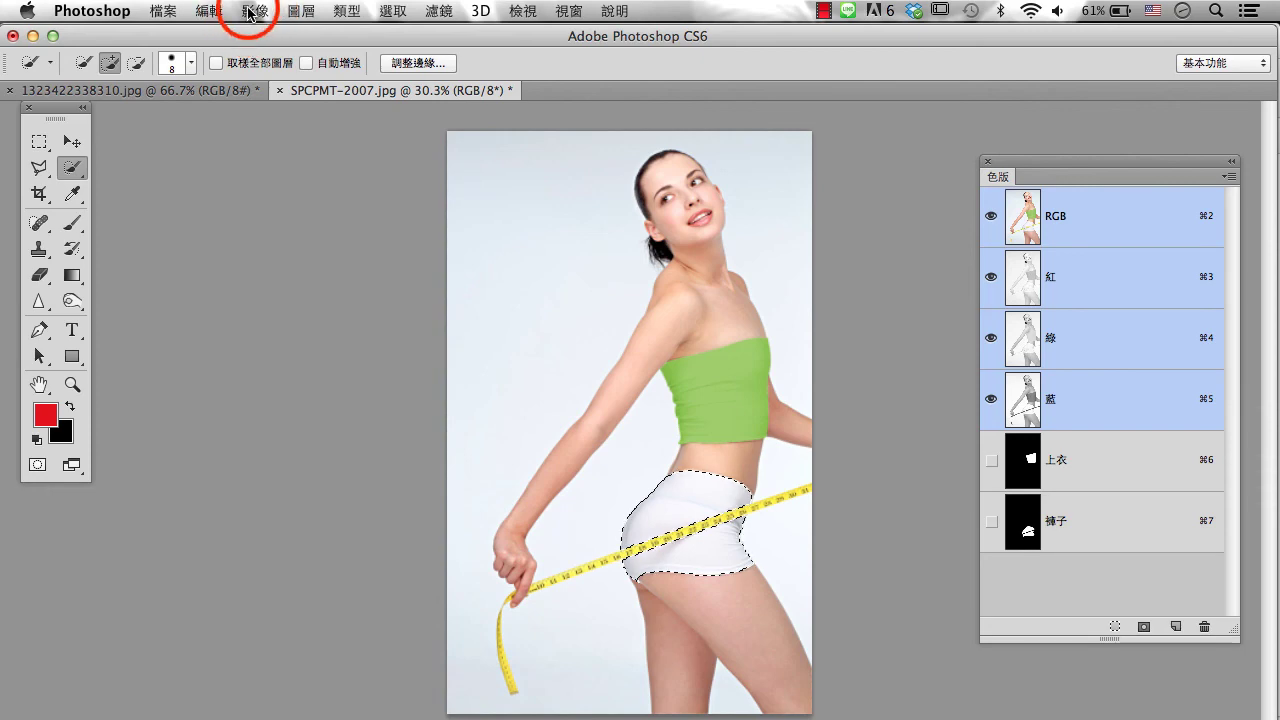
drag(250, 13, 366, 73)
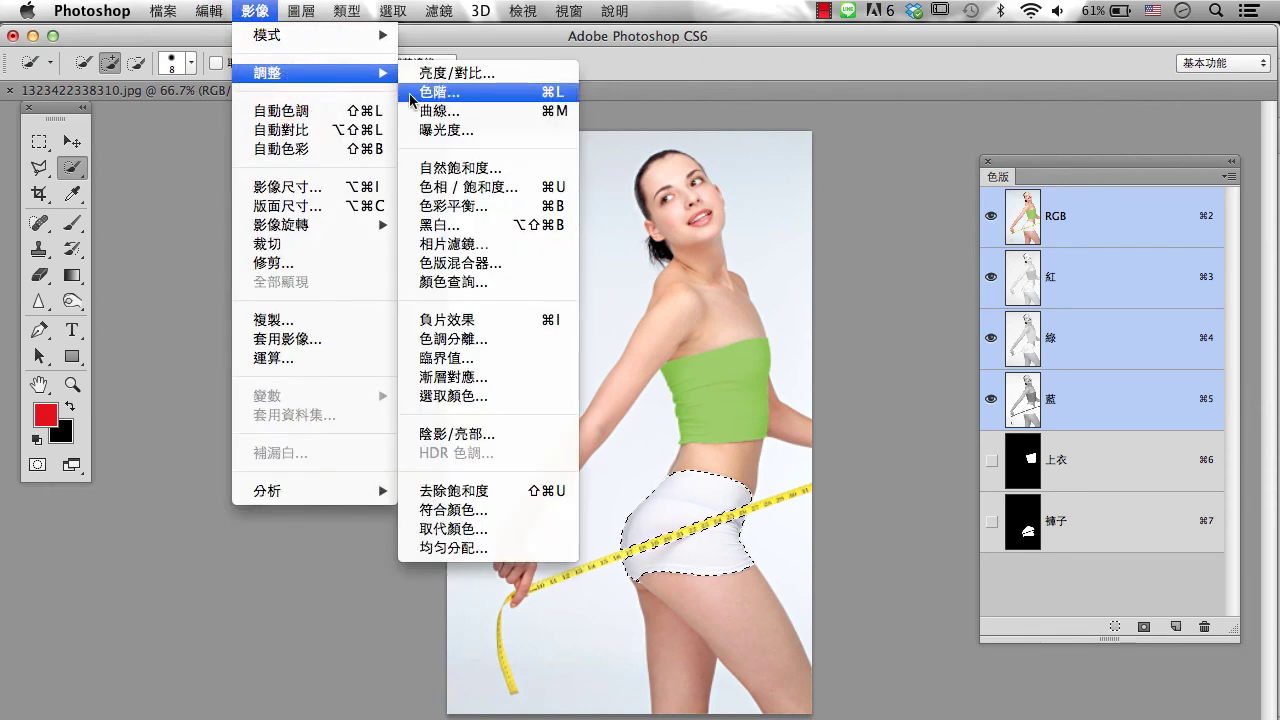
click(465, 188)
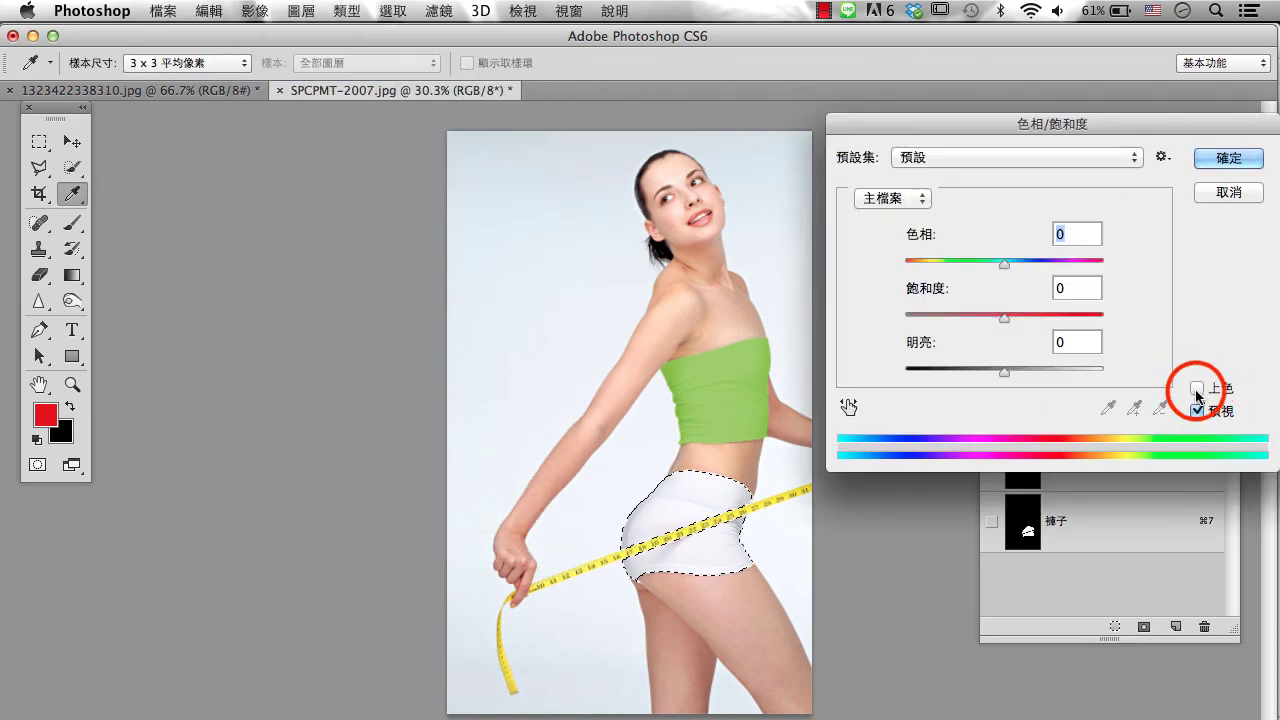
click(1197, 388)
mouse_move(1000, 318)
mouse_down()
mouse_move(1057, 318)
mouse_move(1020, 318)
mouse_up()
drag(1004, 369, 983, 372)
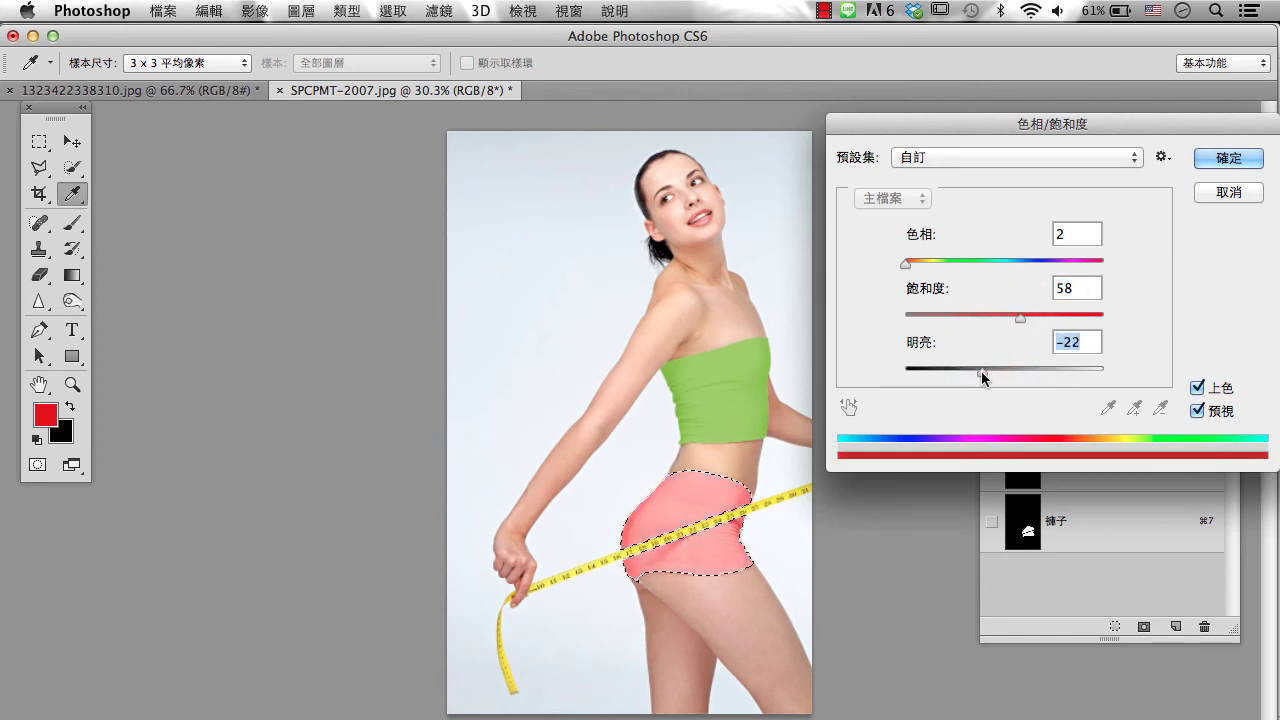
key(super+d)
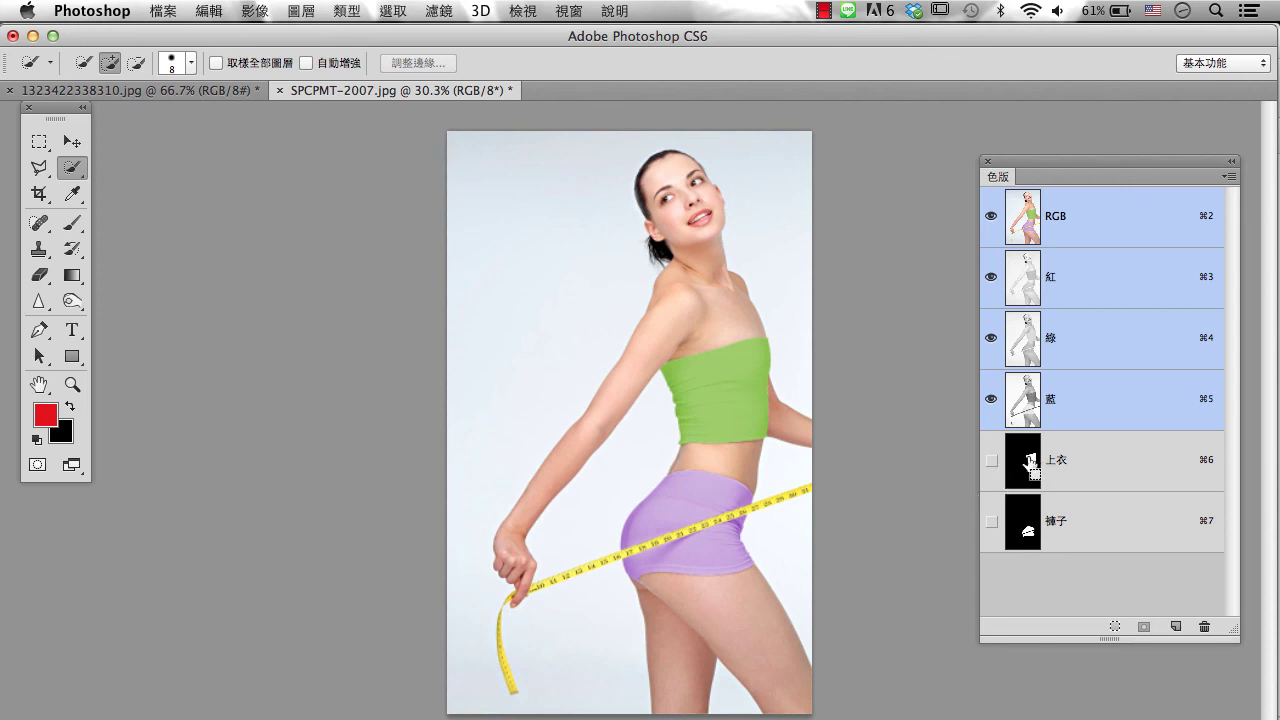
Step: Reload 上衣 and set Hue -60, Saturation -20, Lightness +15 for salmon, then deselect
super+click(1030, 464)
click(256, 11)
mouse_move(268, 73)
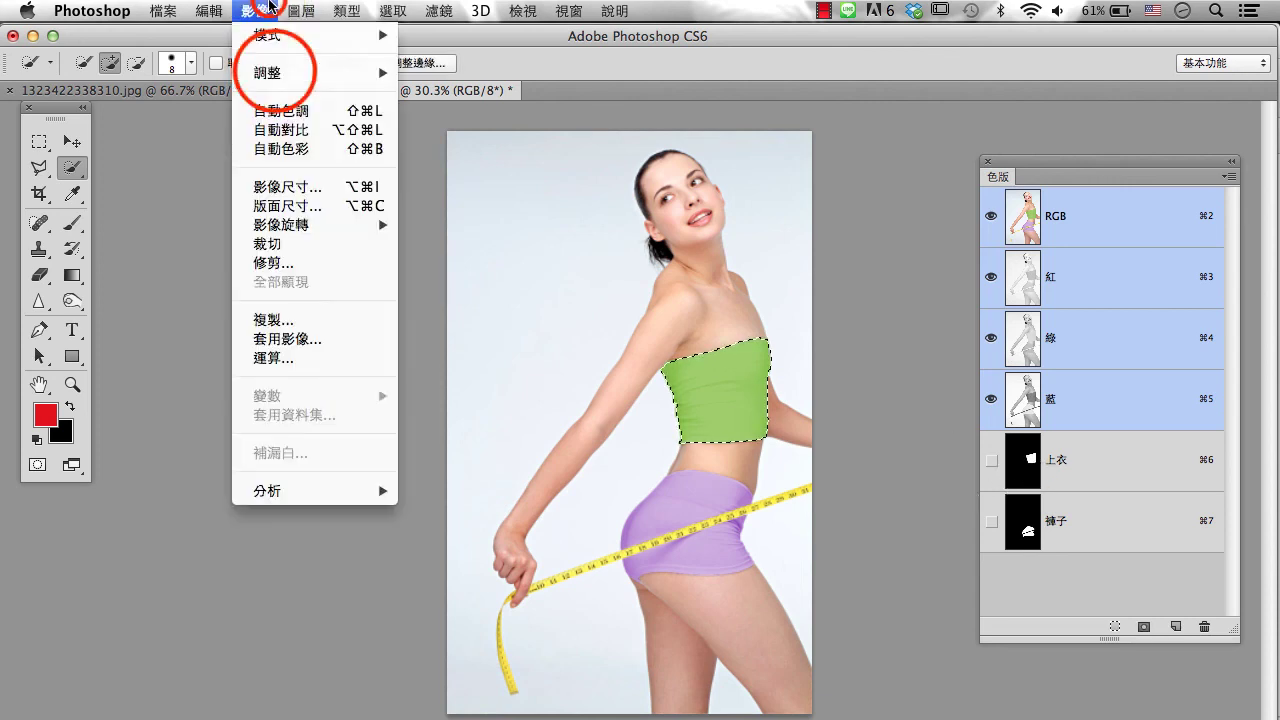
click(470, 187)
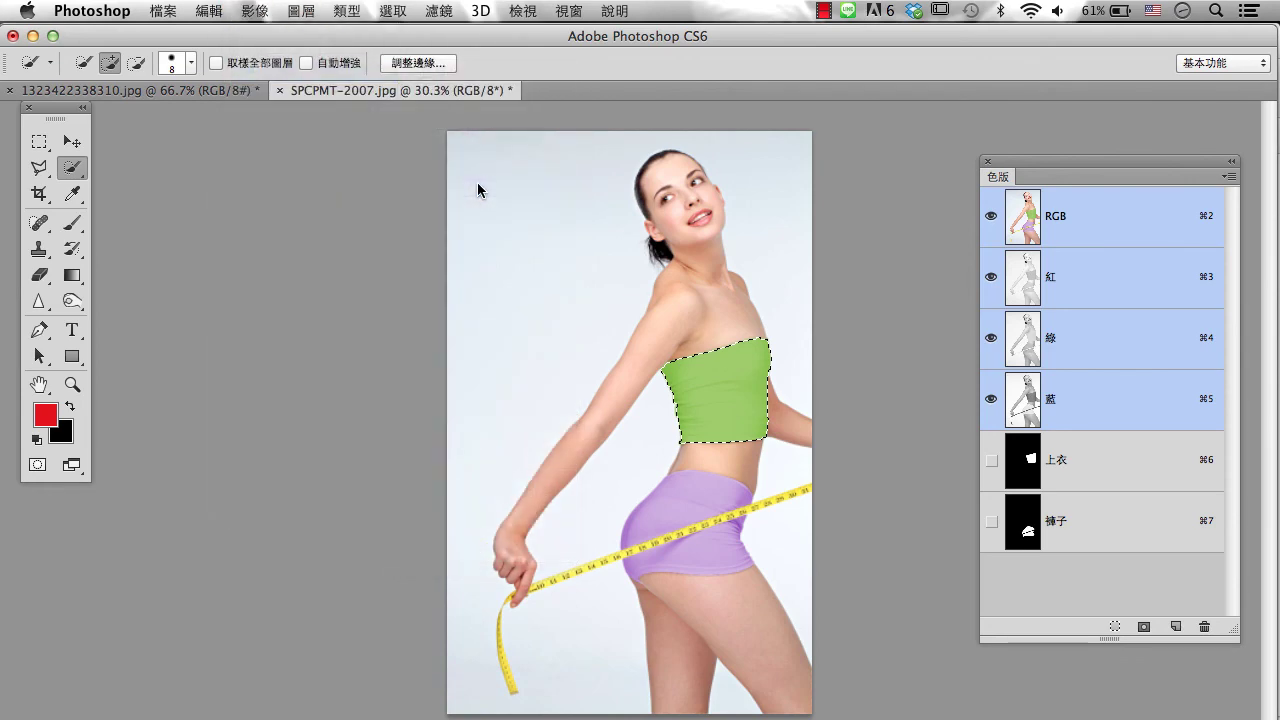
drag(993, 259, 965, 264)
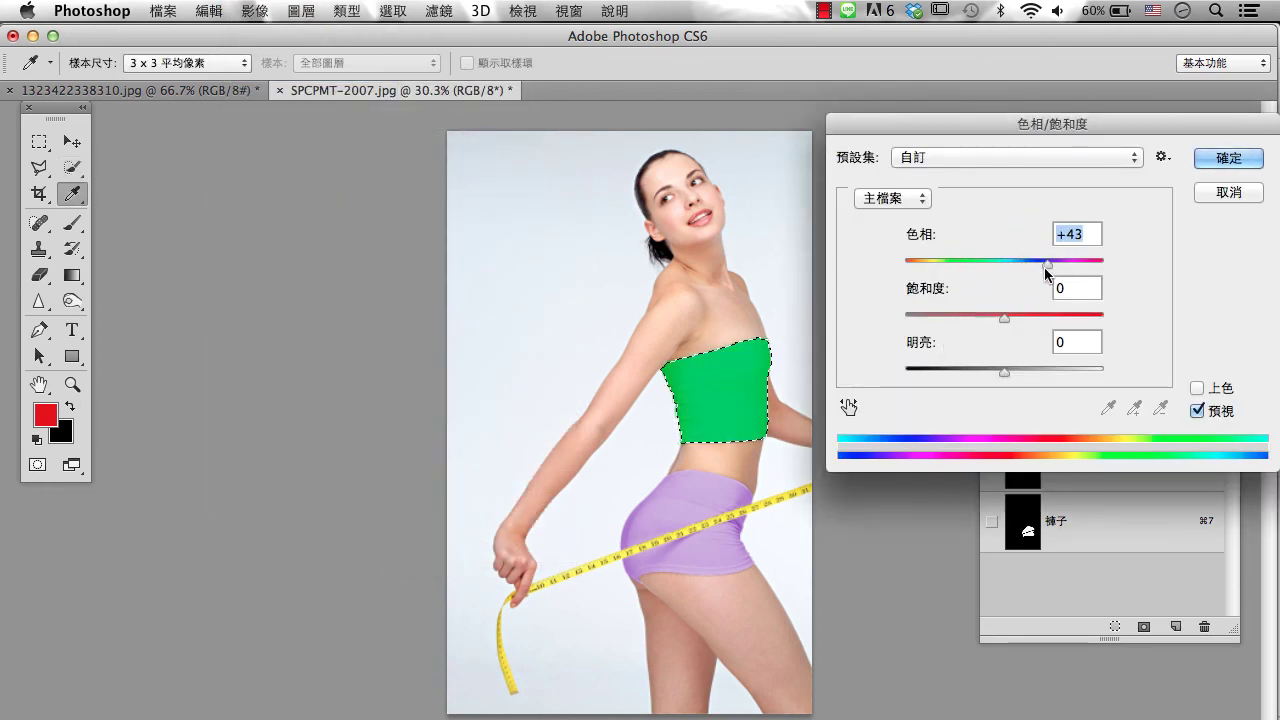
drag(1004, 317, 984, 317)
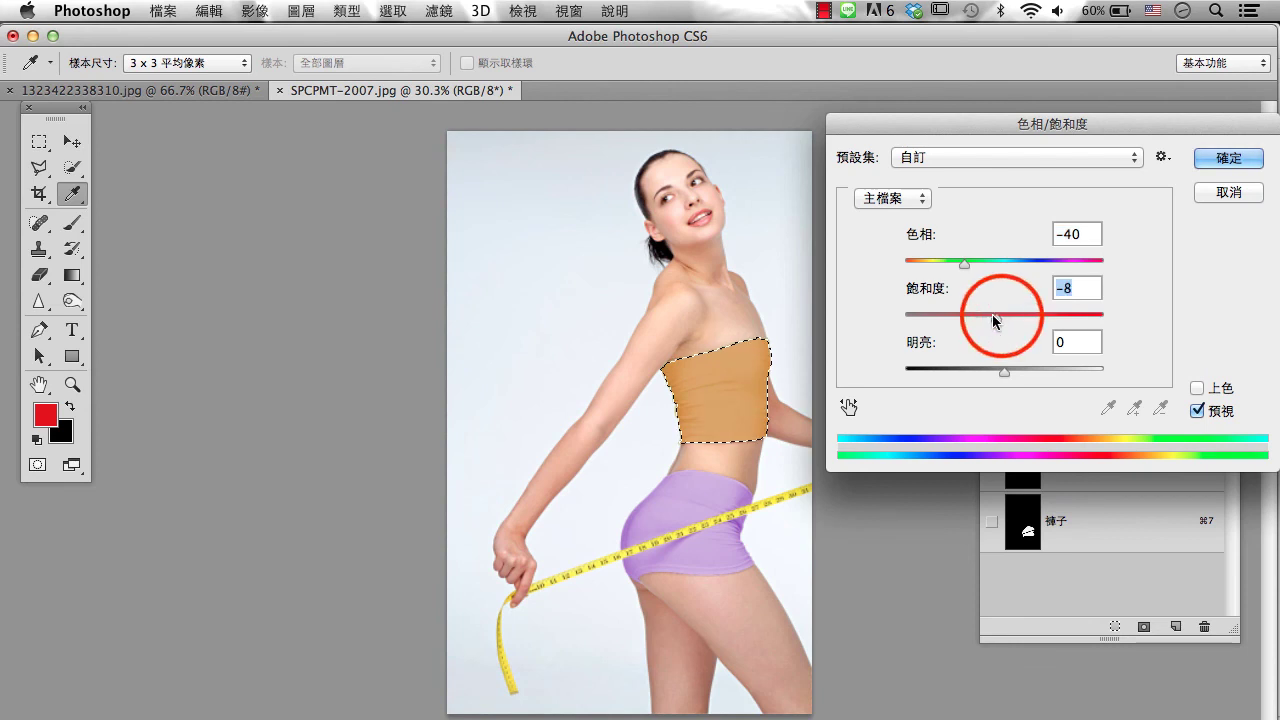
drag(1004, 369, 1019, 370)
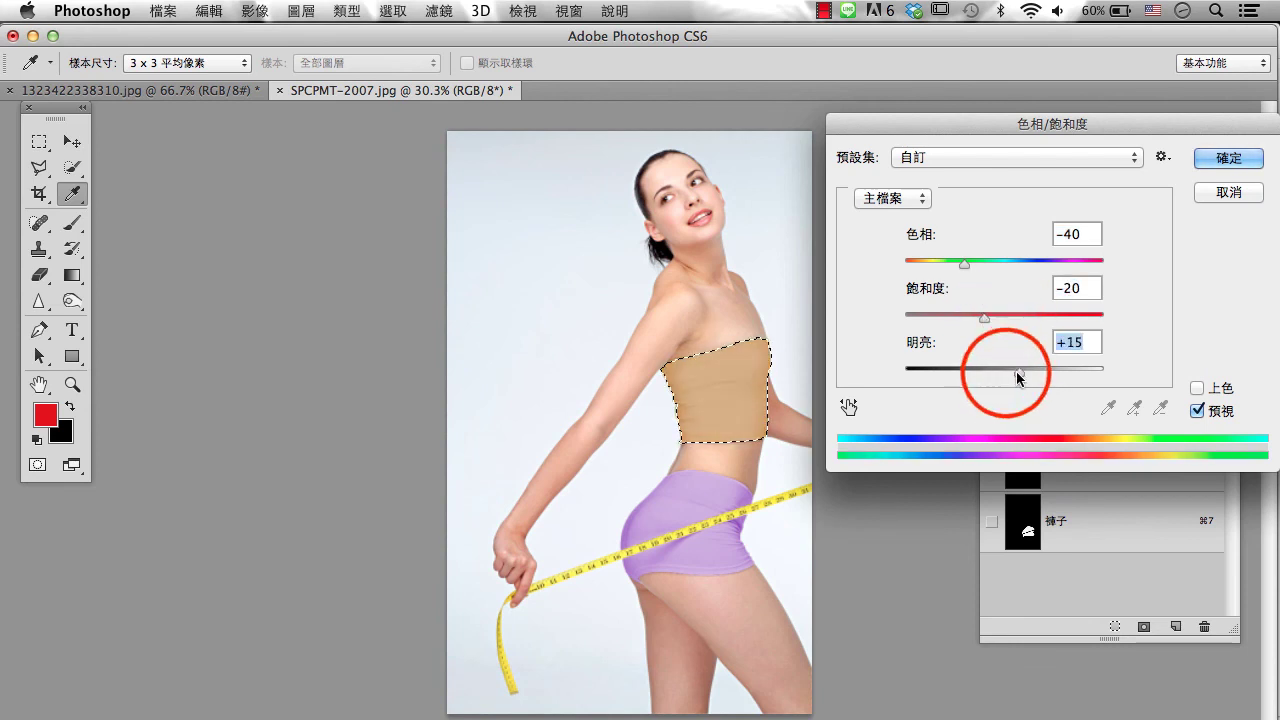
drag(964, 263, 953, 265)
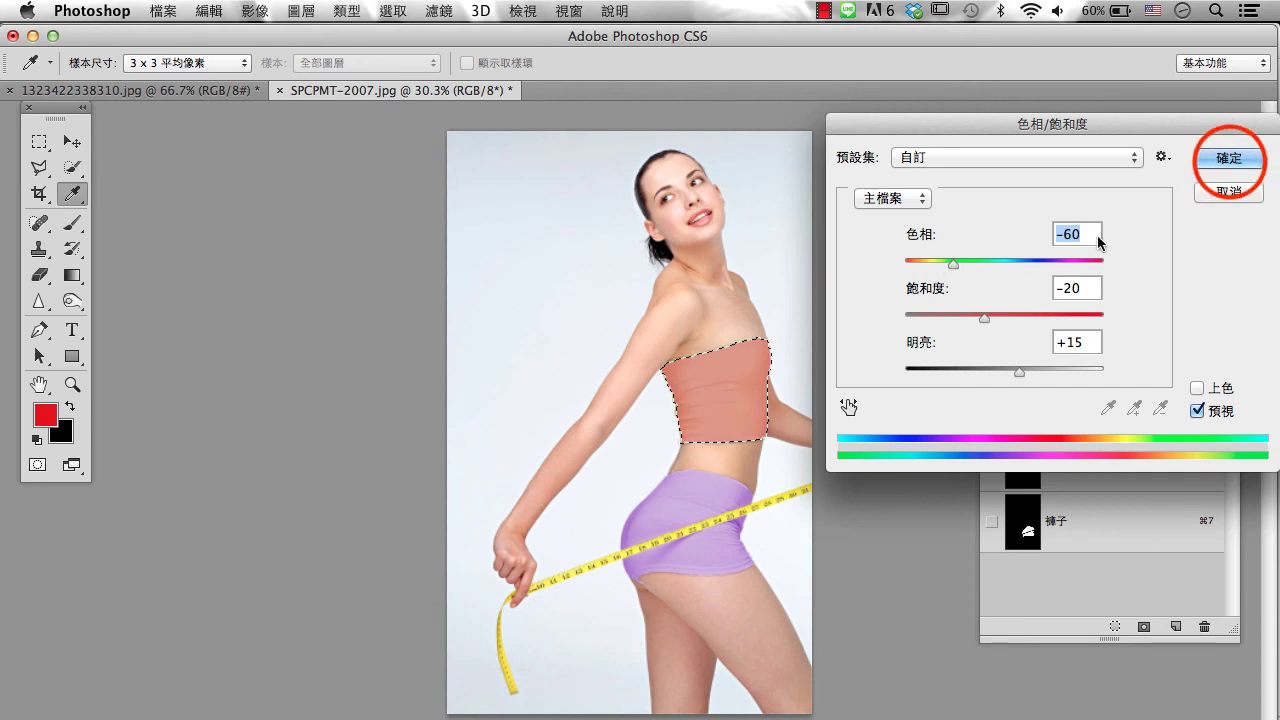
click(1228, 158)
key(super+d)
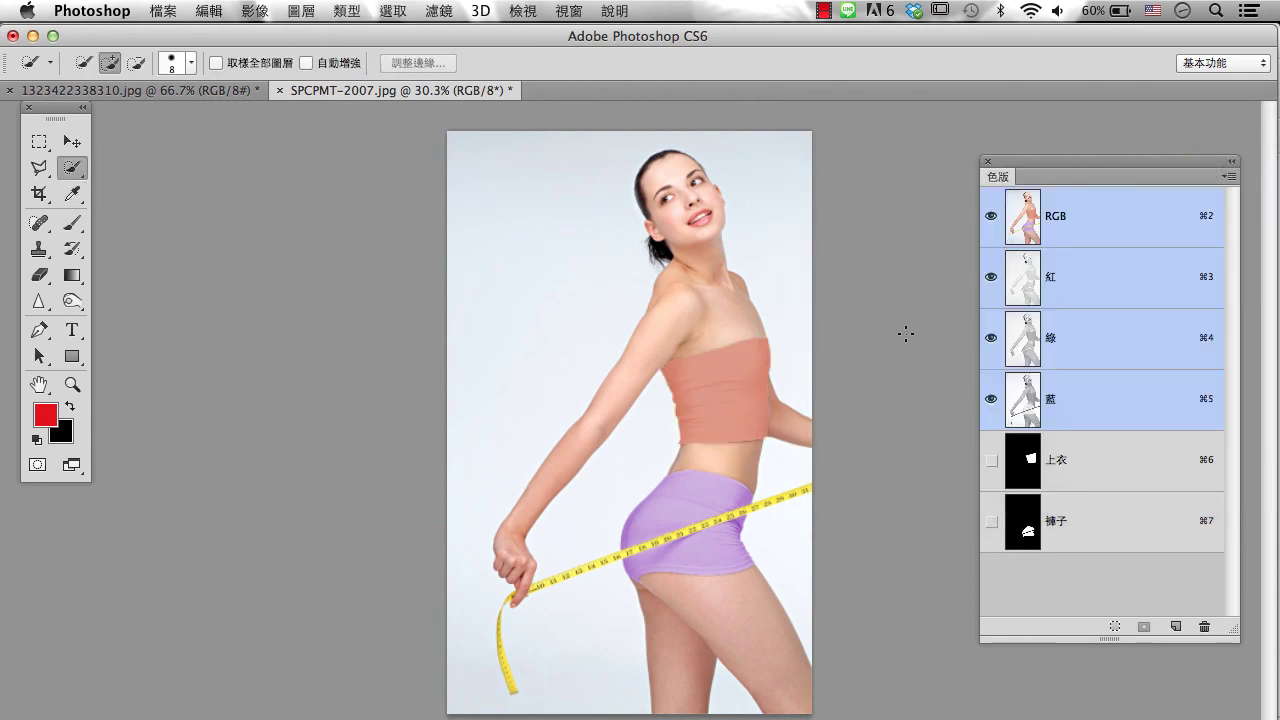